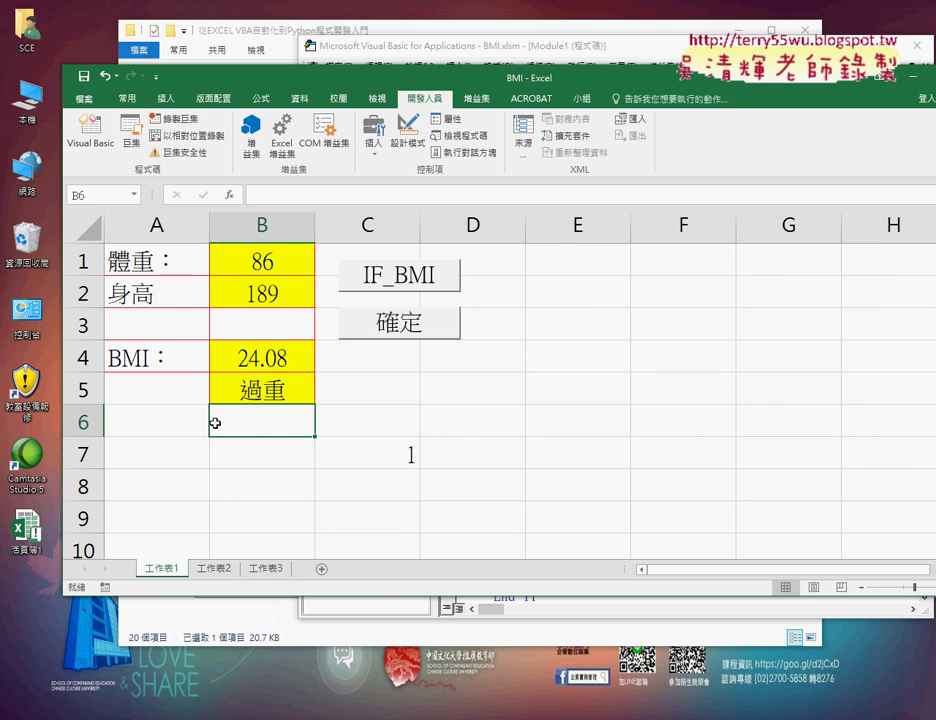
# - Check the BMI cells B4 and B5, then run IF_BMI with weight 86 and height 175
pyautogui.click(295, 358)
pyautogui.click(289, 392)
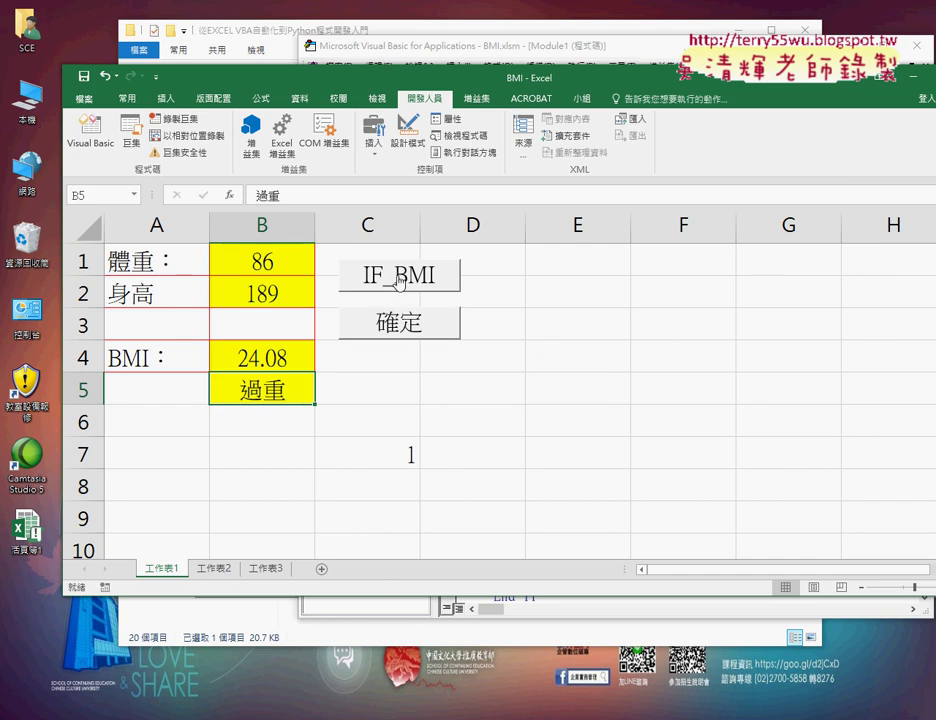
pyautogui.click(399, 279)
pyautogui.write('6')
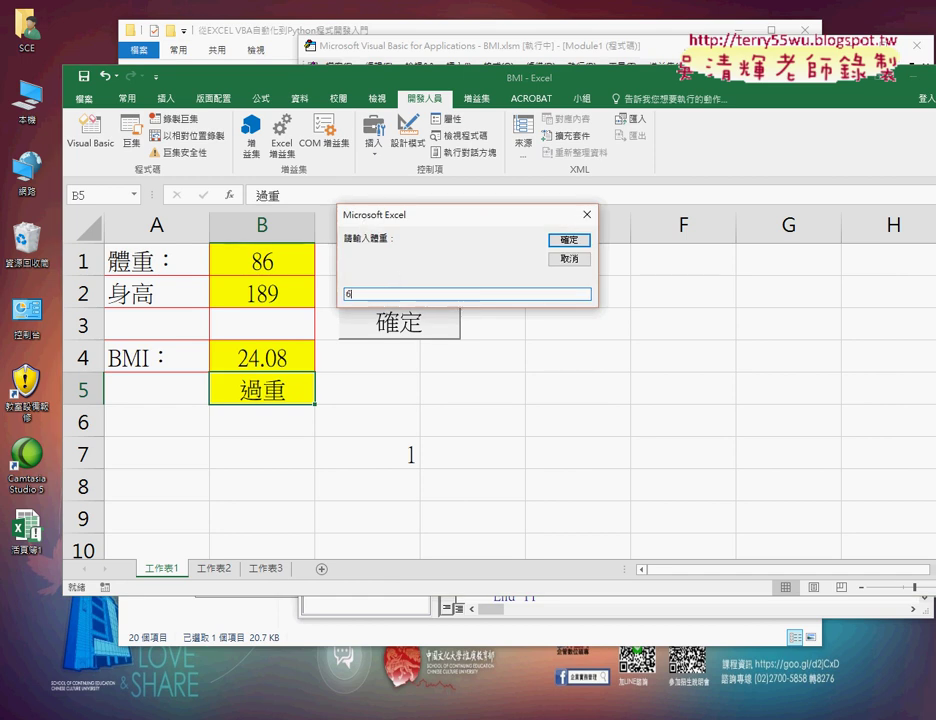
pyautogui.write('86')
pyautogui.press('Return')
pyautogui.write('175')
pyautogui.press('Return')
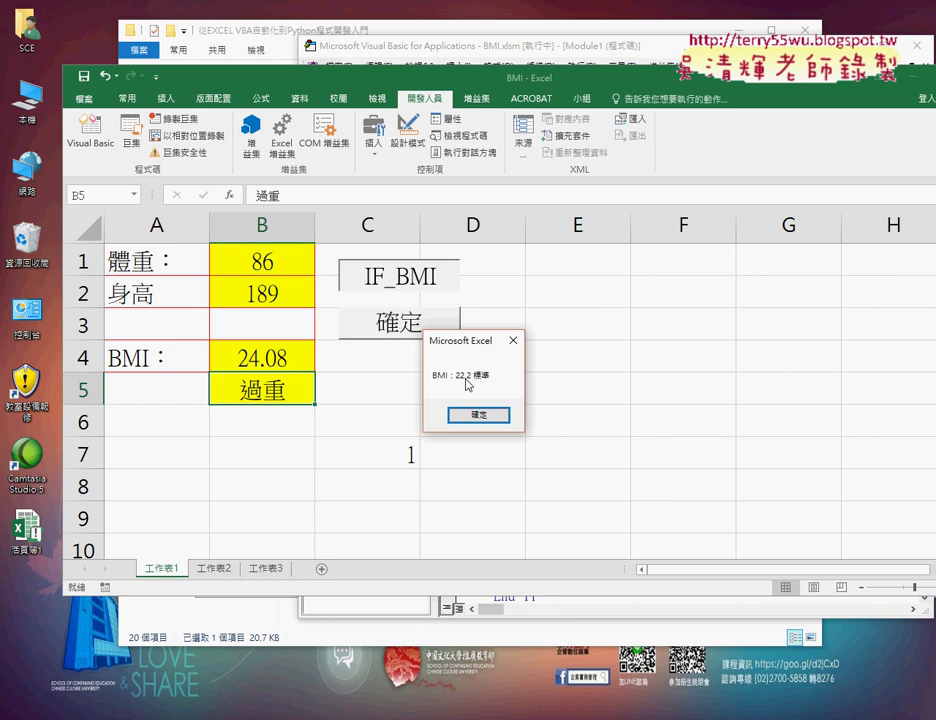
# - Dismiss the BMI result and bring up Module1's IF_BMI procedure in the VBA editor
pyautogui.click(478, 414)
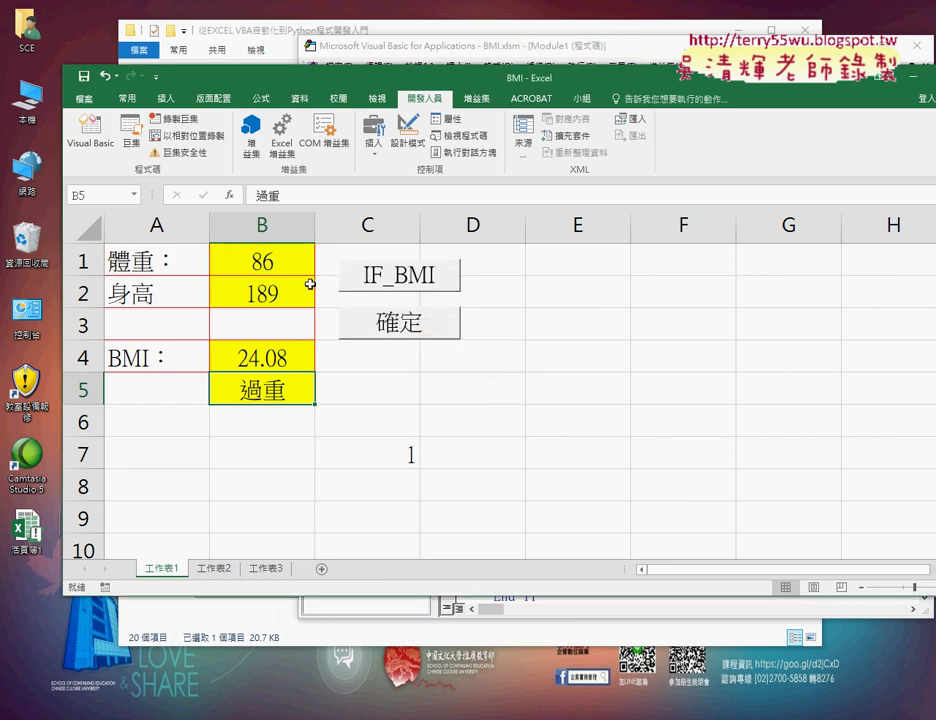
pyautogui.click(90, 130)
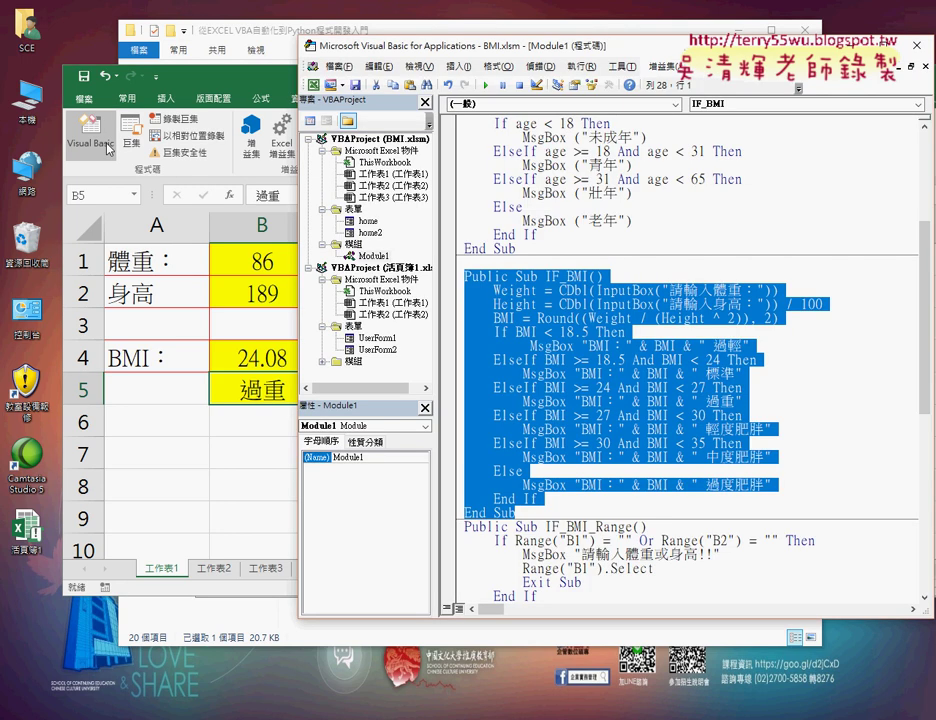
pyautogui.click(624, 333)
pyautogui.scroll(-1, 603, 330)
pyautogui.scroll(-2, 600, 250)
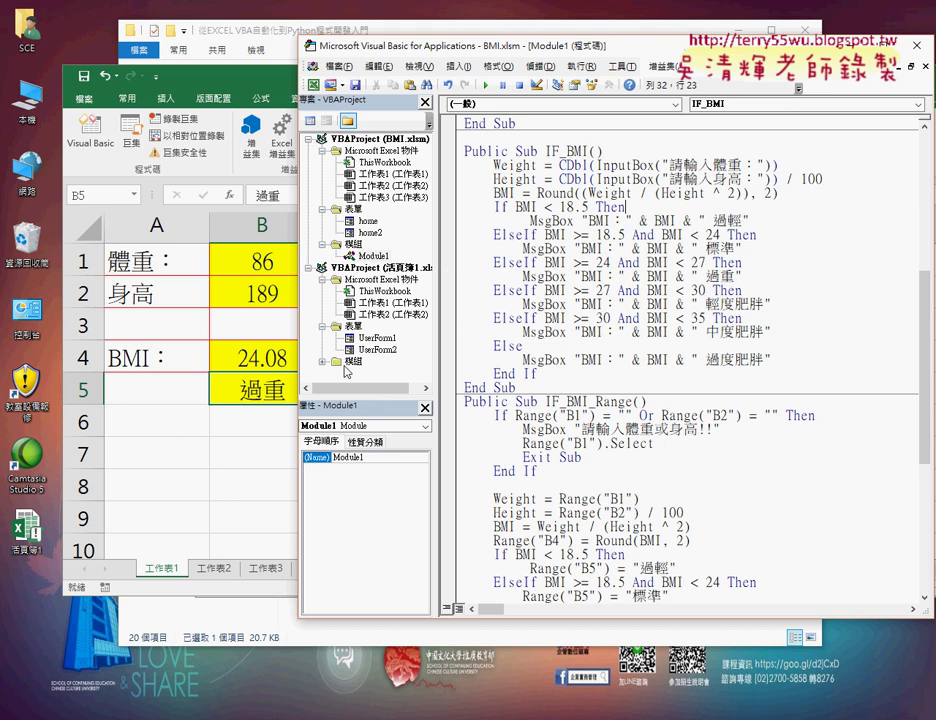
pyautogui.click(357, 256)
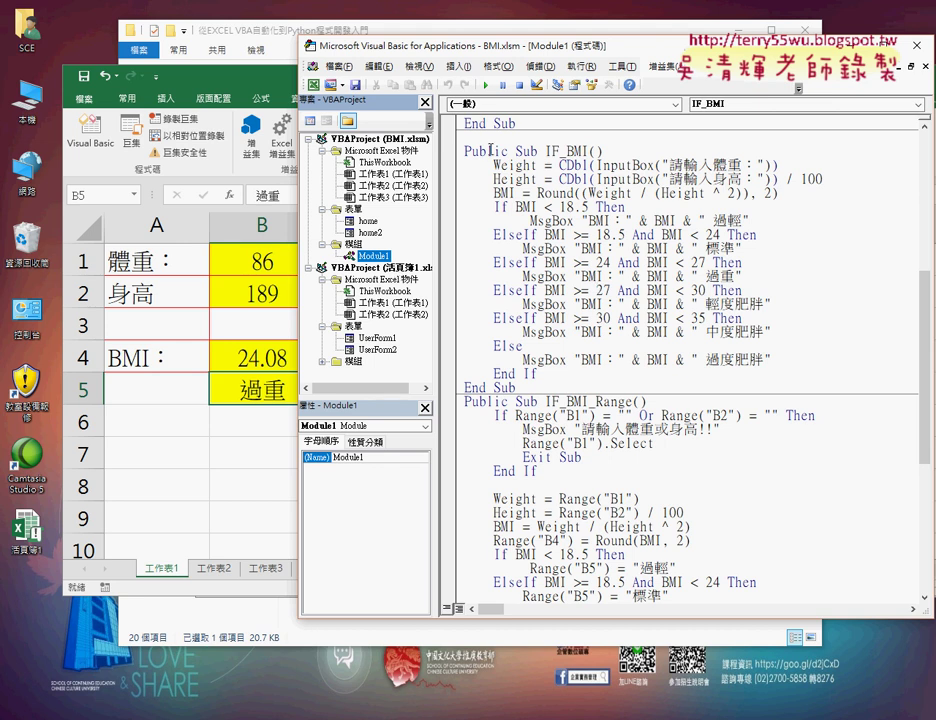
pyautogui.moveTo(516, 151); pyautogui.dragTo(540, 164)
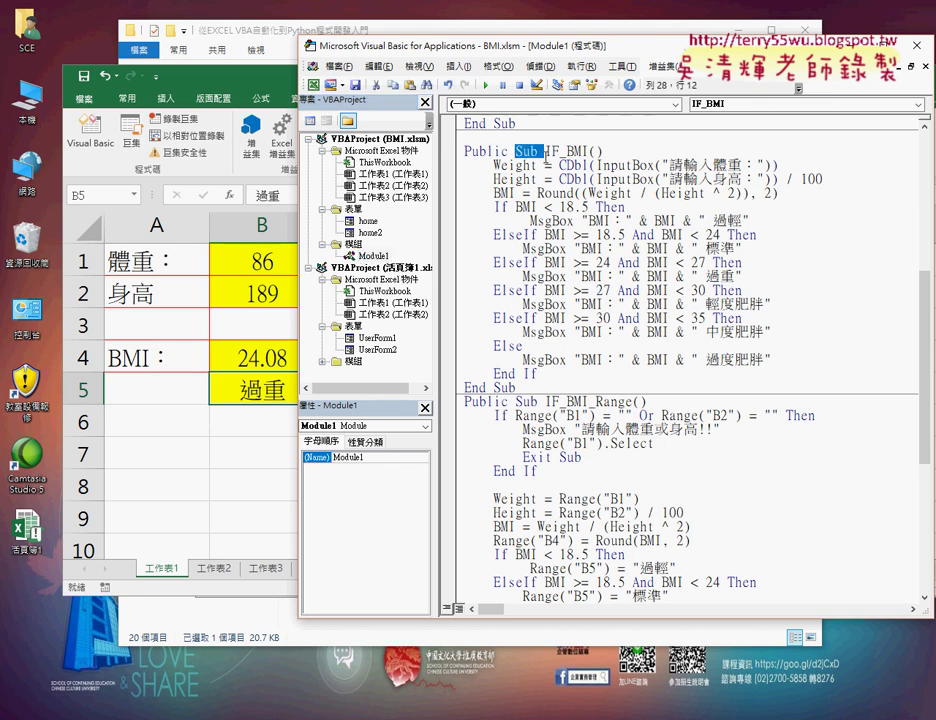
pyautogui.doubleClick(528, 151)
pyautogui.doubleClick(568, 151)
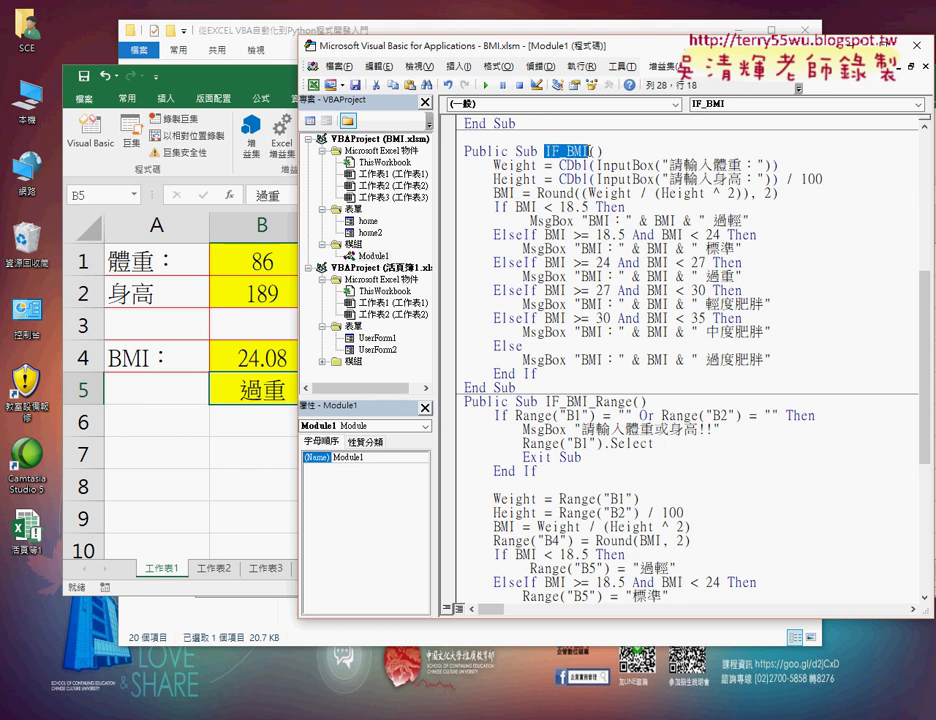
# - Cancel the Insert Procedure dialog, then delete the IF_BMI body from Weight to End If
pyautogui.click(458, 66)
pyautogui.click(482, 82)
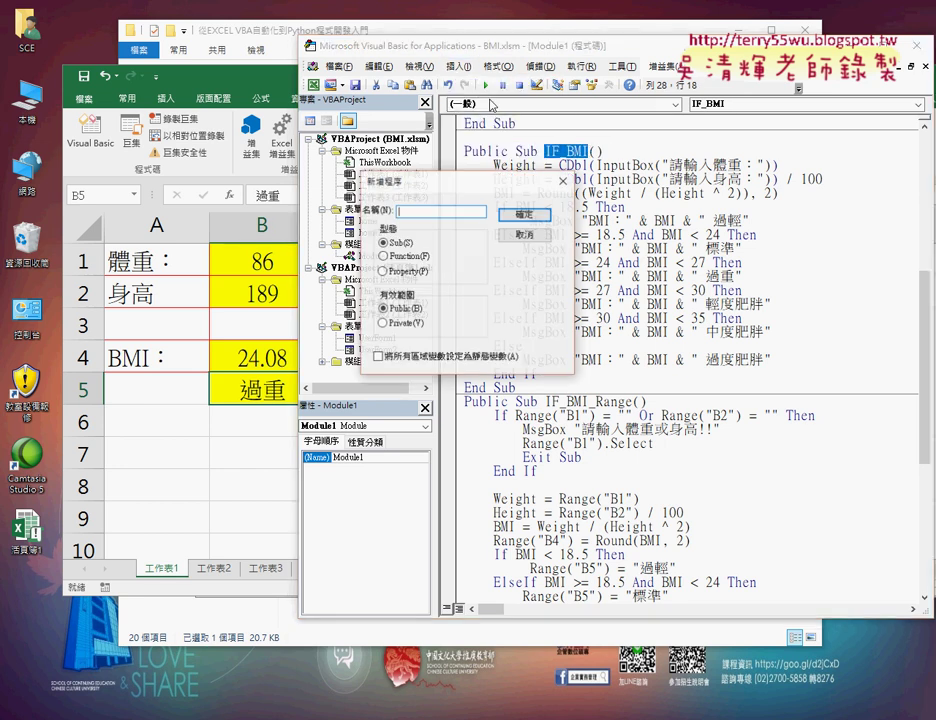
pyautogui.moveTo(482, 188); pyautogui.dragTo(557, 178)
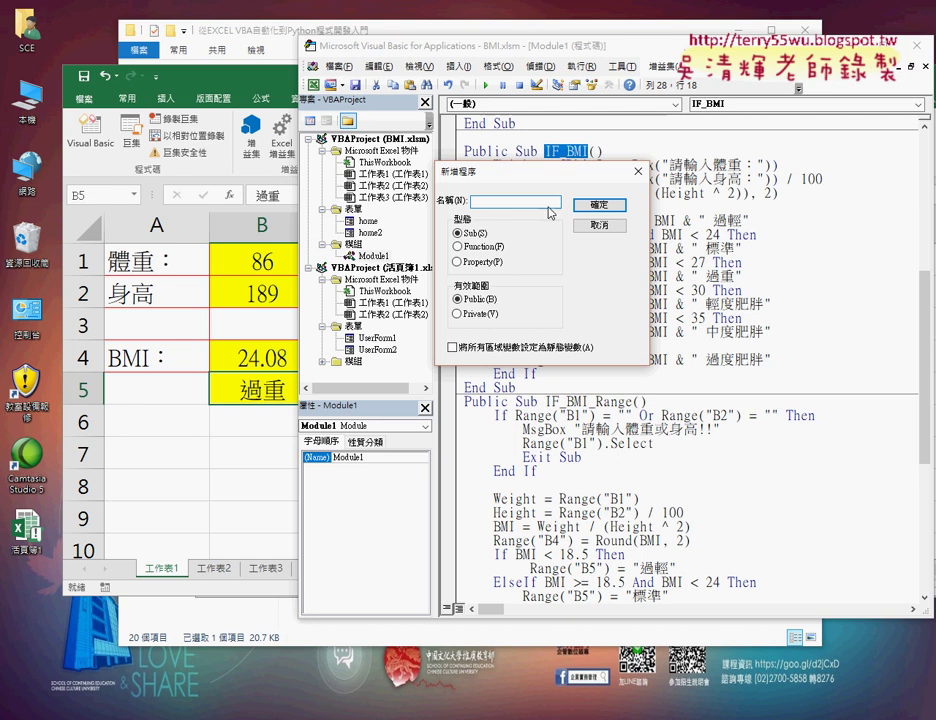
pyautogui.click(599, 225)
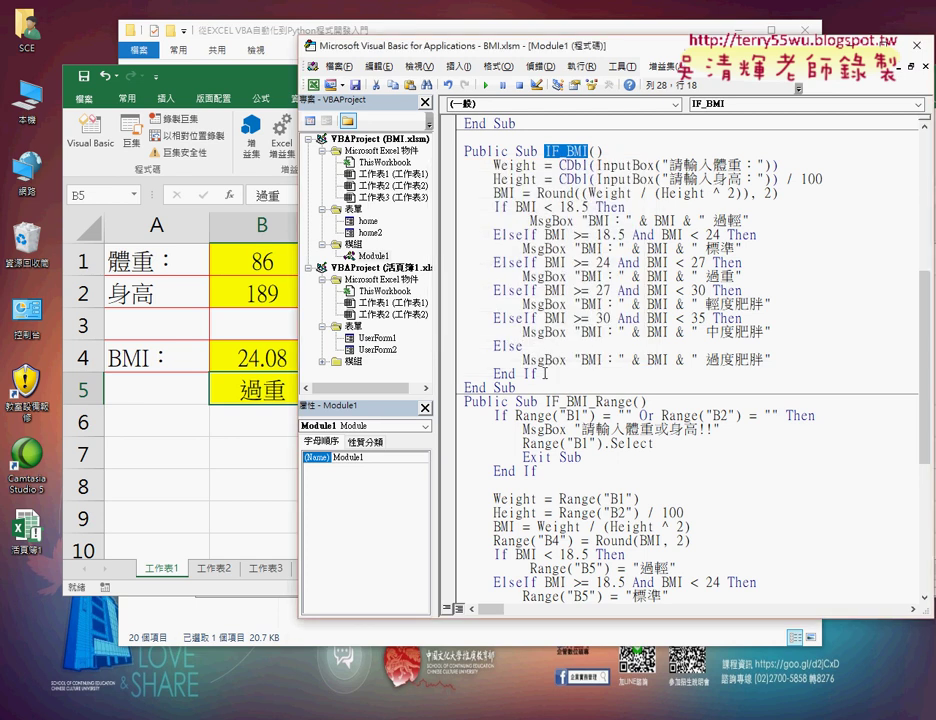
pyautogui.moveTo(542, 374); pyautogui.dragTo(441, 174)
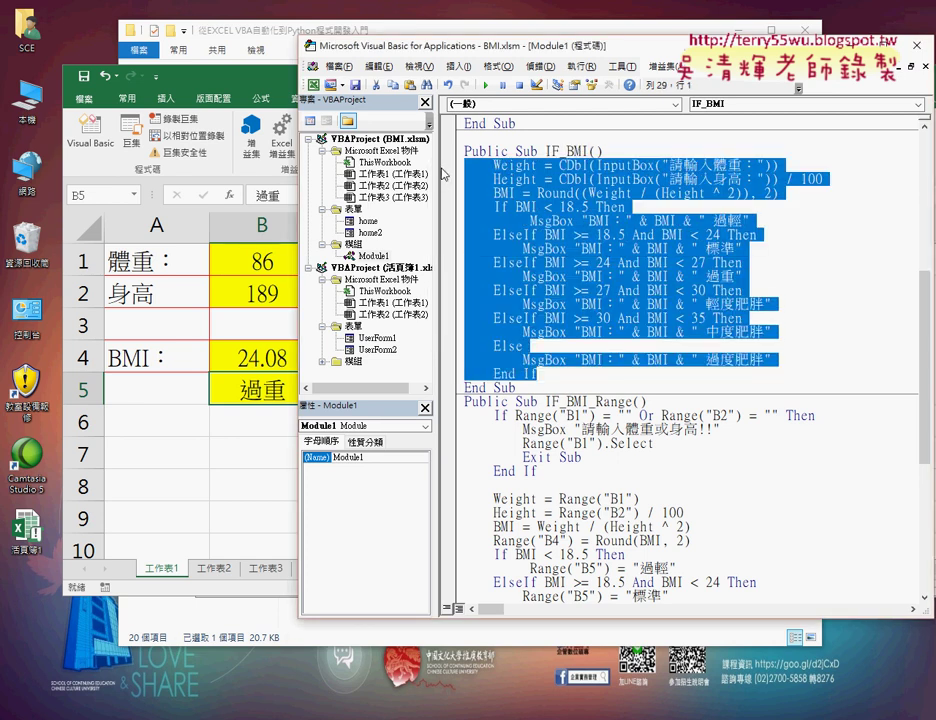
pyautogui.press('Delete')
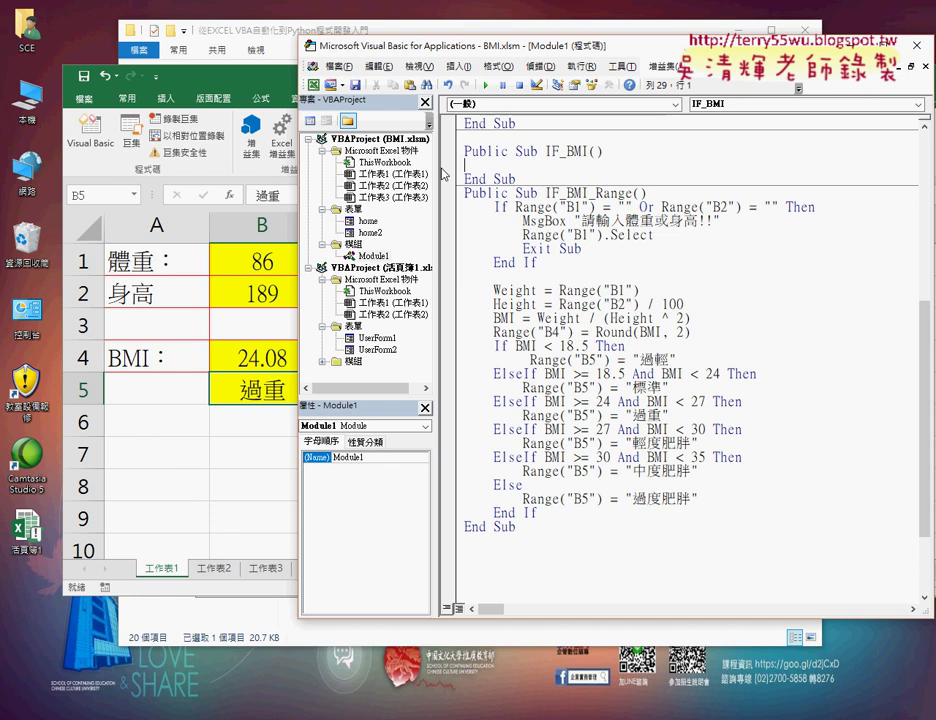
# - Paste the IF_BMI body back and highlight the weight and height InputBox calls and the /100 division
pyautogui.write('Weight = CDbl(InputBox("請輸入體重："))     Height = CDbl(InputBox("請輸入身高：")) / 100     BMI = Round((Weight / (Height ^ 2)), 2)     If BMI < 18.5 Then          MsgBox "BMI：" & BMI & " 過輕"     ElseIf BMI >= 18.5 And BMI < 24 Then         MsgBox "BMI：" & BMI & " 標準"     ElseIf BMI >= 24 And BMI < 27 Then         MsgBox "BMI：" & BMI & " 過重"     ElseIf BMI >= 27 And BMI < 30 Then         MsgBox "BMI：" & BMI & " 輕度肥胖"     ElseIf BMI >= 30 And BMI < 35 Then         MsgBox "BMI：" & BMI & " 中度肥胖"     Else         MsgBox "BMI：" & BMI & " 過度肥胖"     End If')
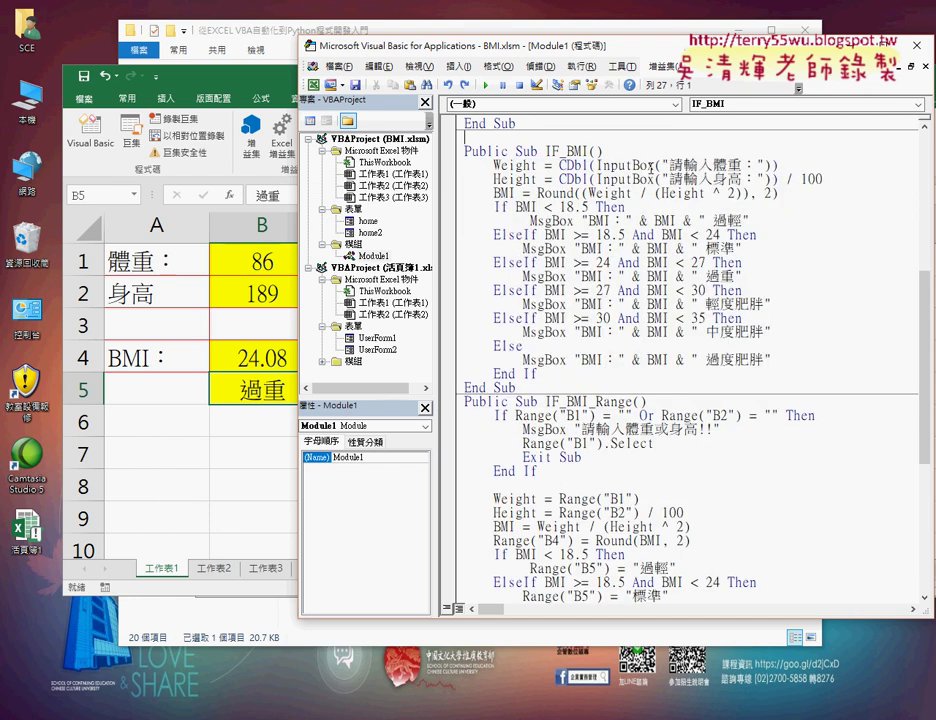
pyautogui.moveTo(655, 165); pyautogui.dragTo(597, 165)
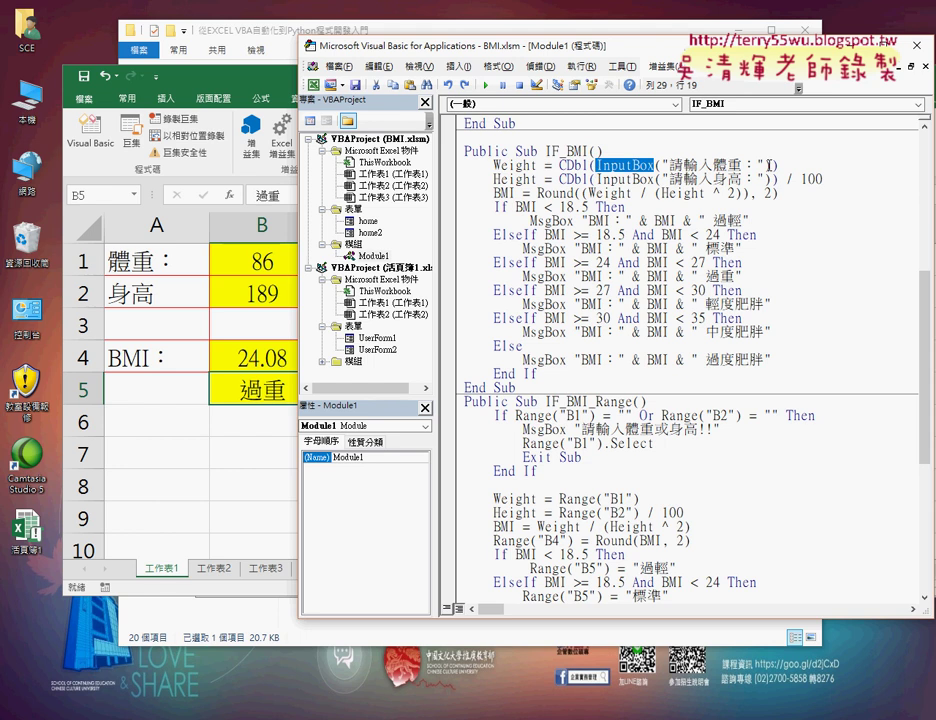
pyautogui.moveTo(769, 165); pyautogui.dragTo(597, 165)
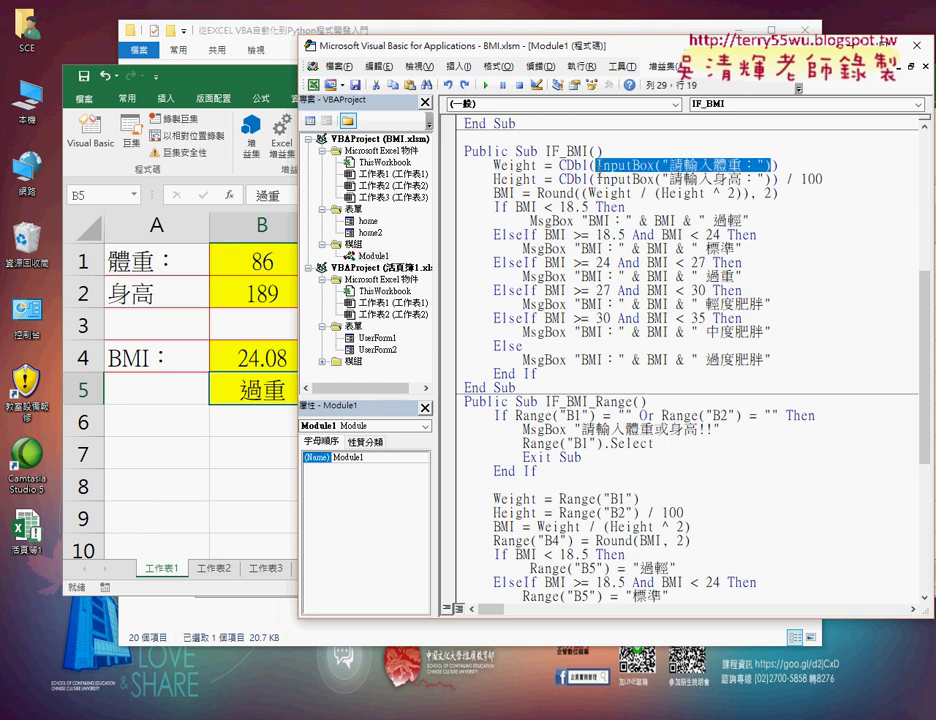
pyautogui.moveTo(597, 179); pyautogui.dragTo(770, 179)
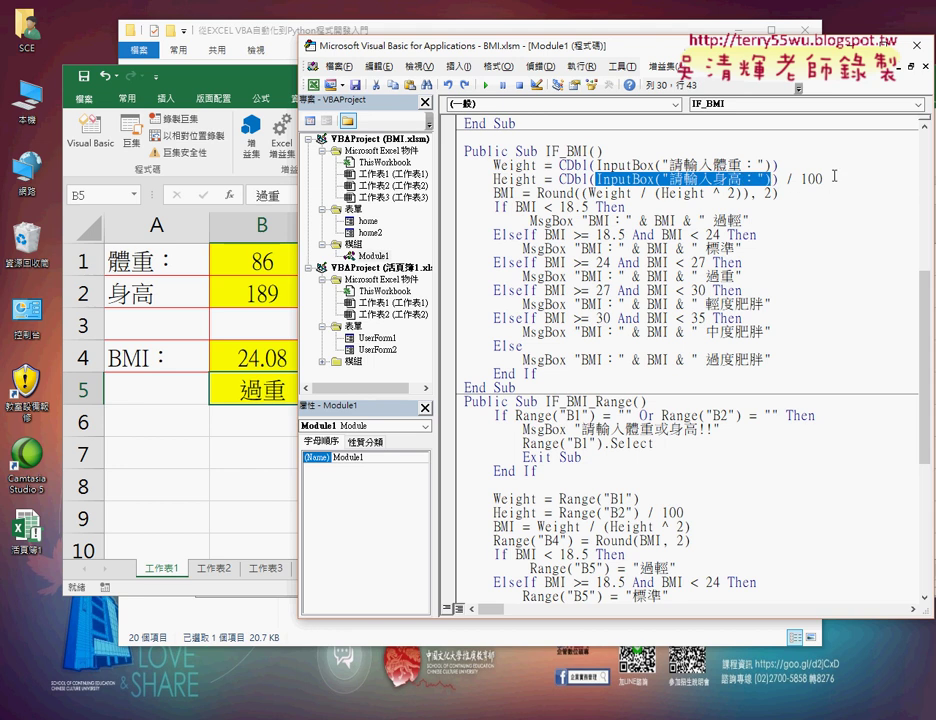
pyautogui.moveTo(834, 179); pyautogui.dragTo(777, 179)
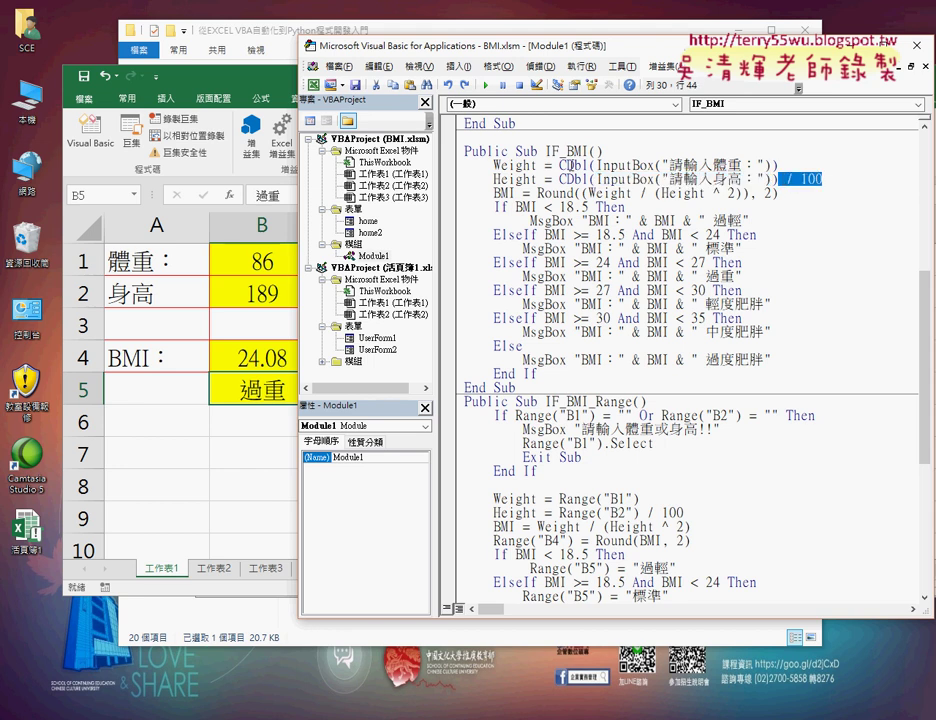
# - Select the CDbl wrapper and the 體重： prompt on the Weight line
pyautogui.moveTo(559, 166); pyautogui.dragTo(603, 166)
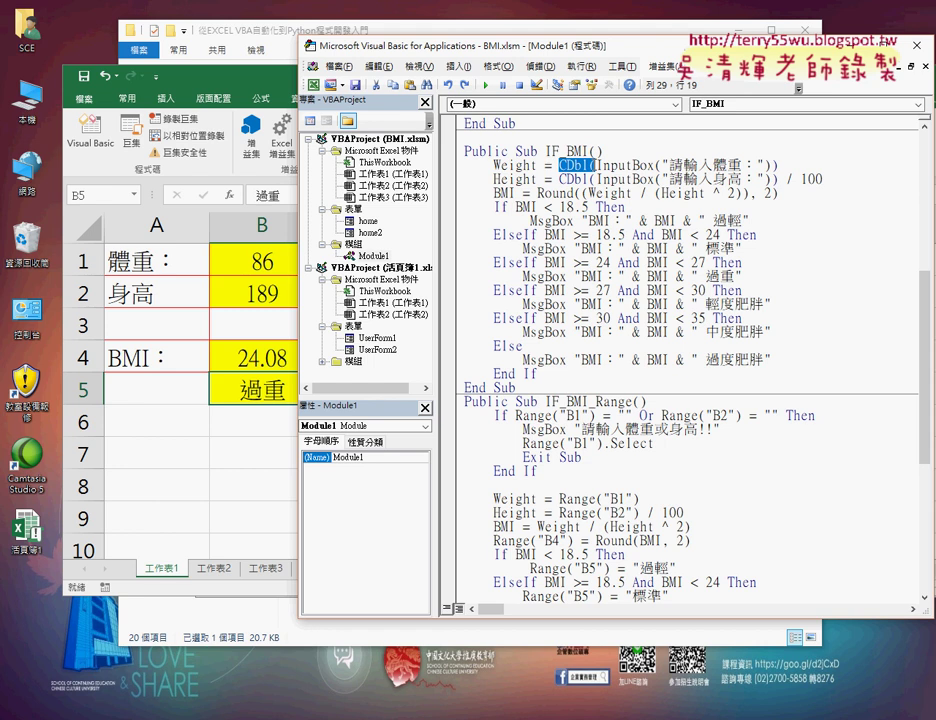
pyautogui.click(560, 166)
pyautogui.doubleClick(578, 165)
pyautogui.press('Left')
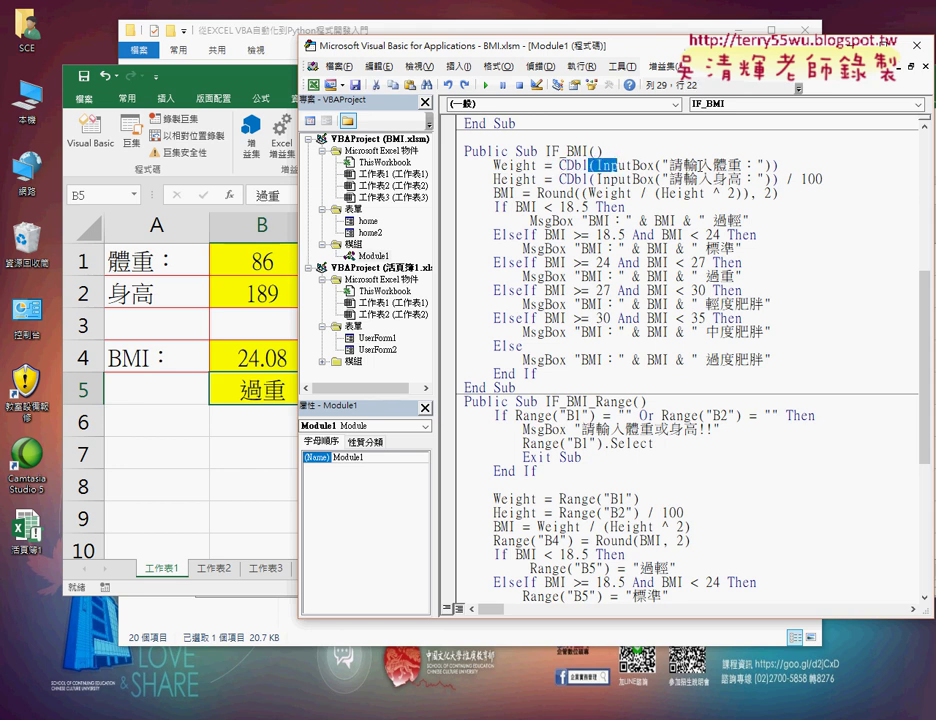
pyautogui.moveTo(712, 165)
pyautogui.mouseDown()
pyautogui.moveTo(766, 165)
pyautogui.moveTo(596, 165)
pyautogui.mouseUp()
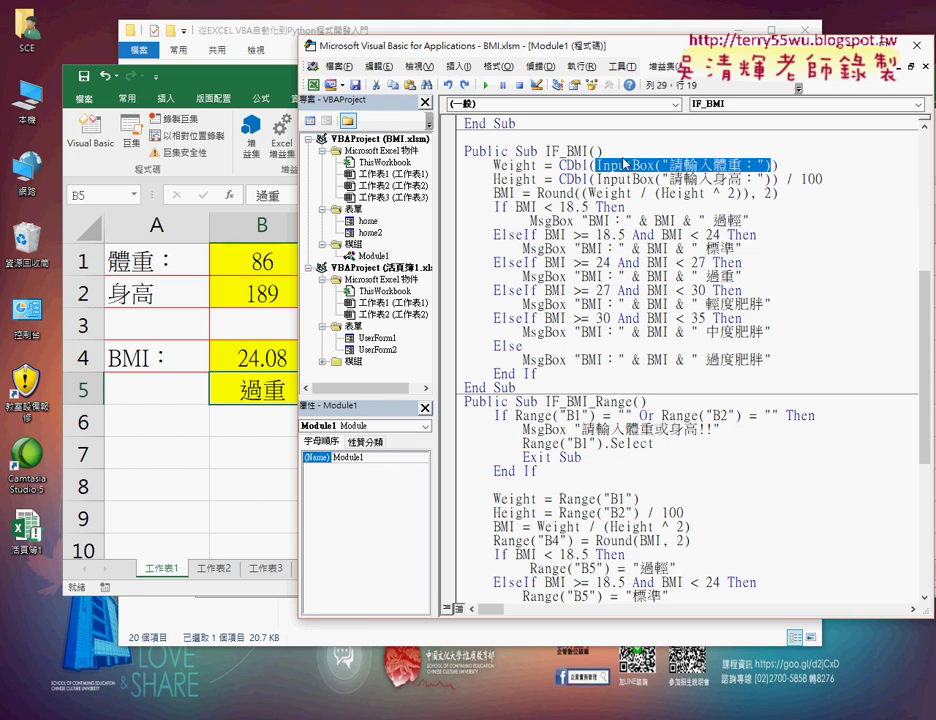
pyautogui.doubleClick(560, 165)
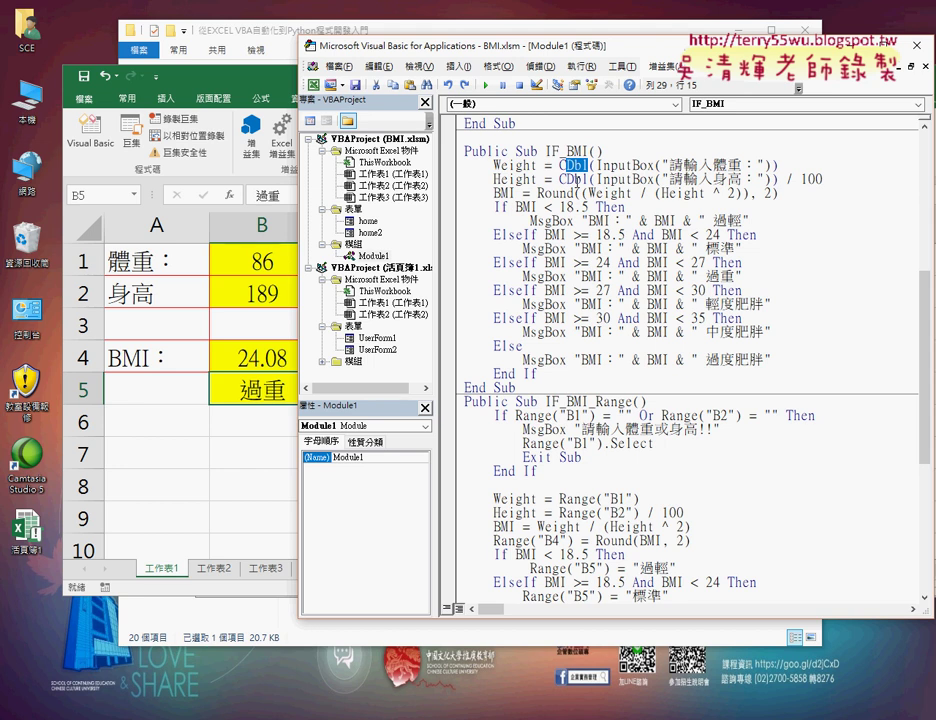
# - Look up CDbl's online help with F1 from the code window
pyautogui.click(577, 180)
pyautogui.press('F1')
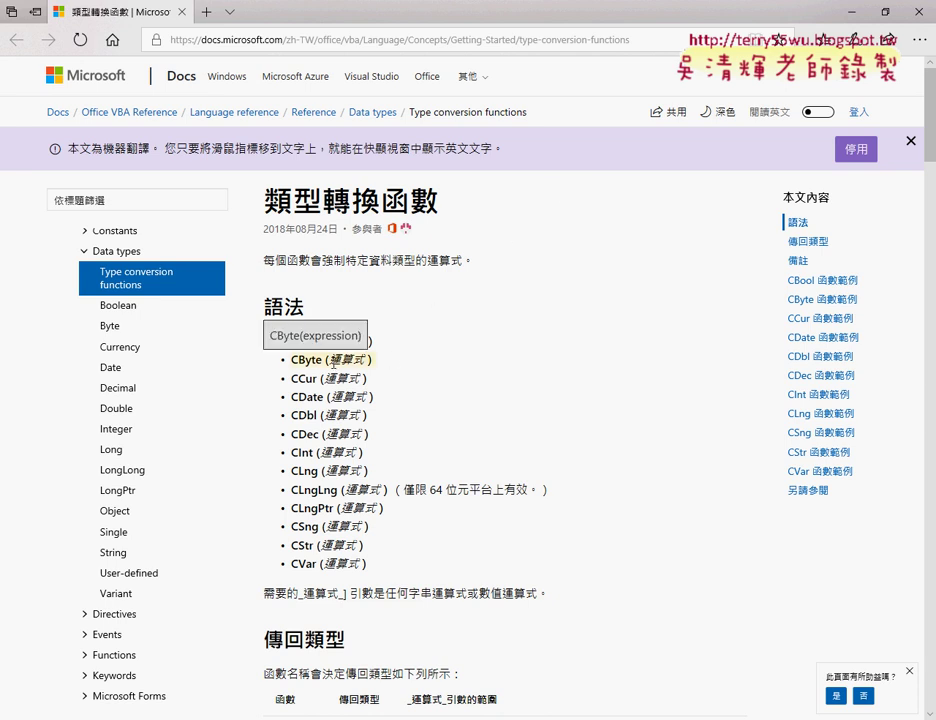
pyautogui.moveTo(367, 453); pyautogui.dragTo(313, 455)
pyautogui.click(424, 454)
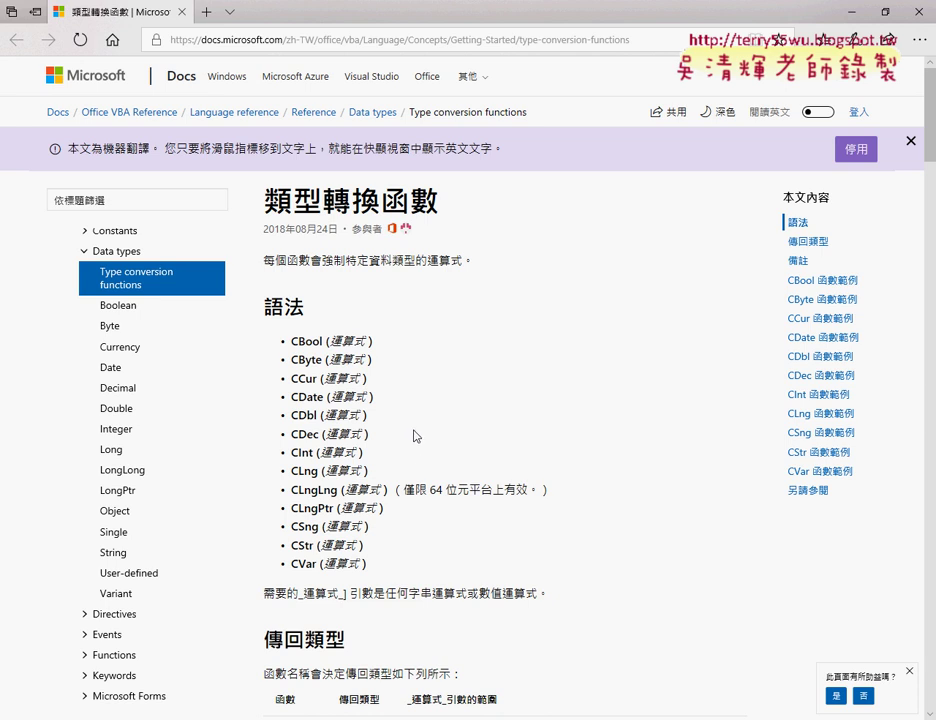
pyautogui.moveTo(370, 415); pyautogui.dragTo(291, 424)
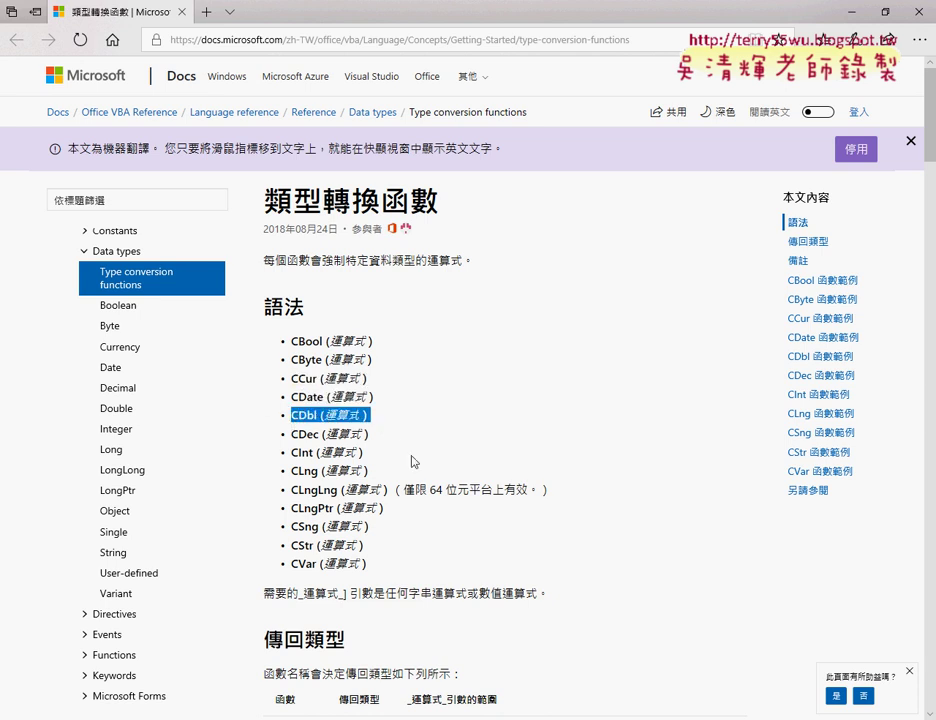
pyautogui.moveTo(307, 458)
pyautogui.moveTo(368, 452); pyautogui.dragTo(291, 461)
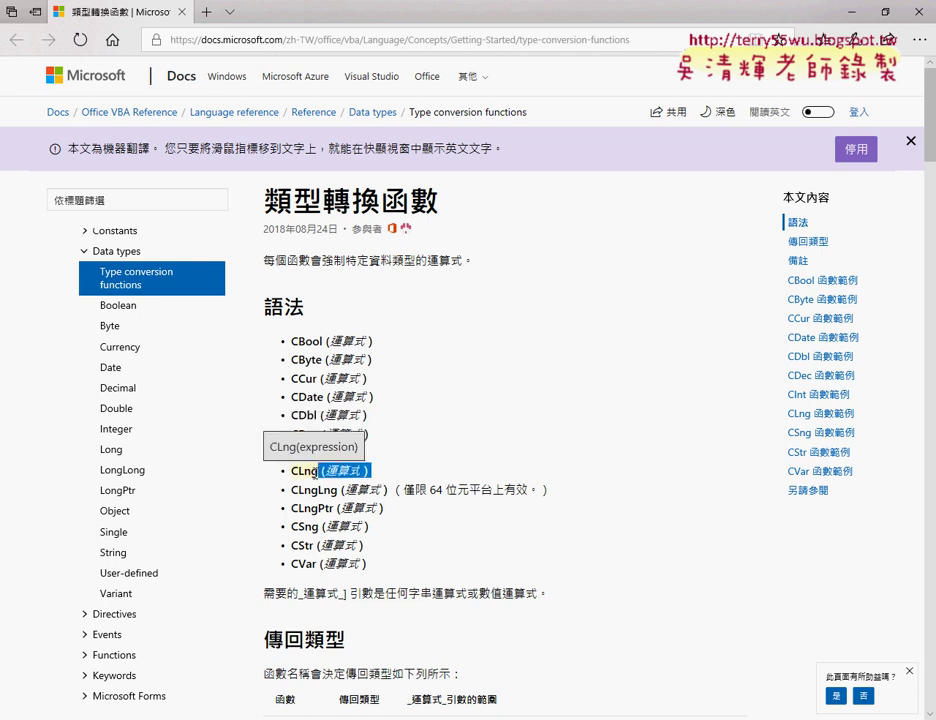
pyautogui.moveTo(316, 452)
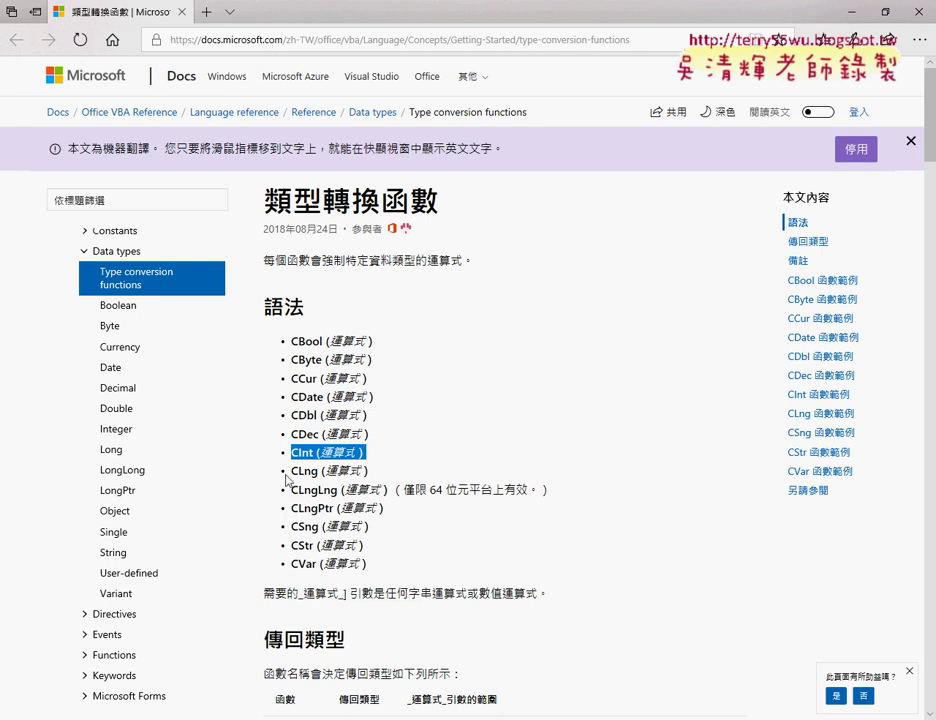
pyautogui.moveTo(292, 474)
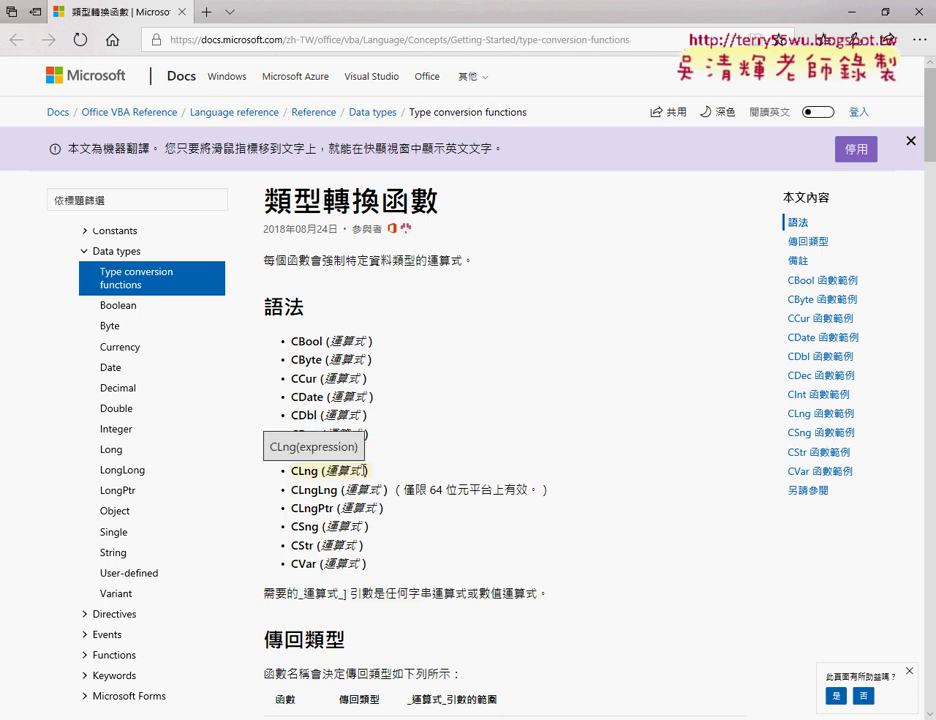
# - Compare the CInt (-32768 到 32767), CLng and CStr entries in the return-type table
pyautogui.scroll(-5, 372, 478)
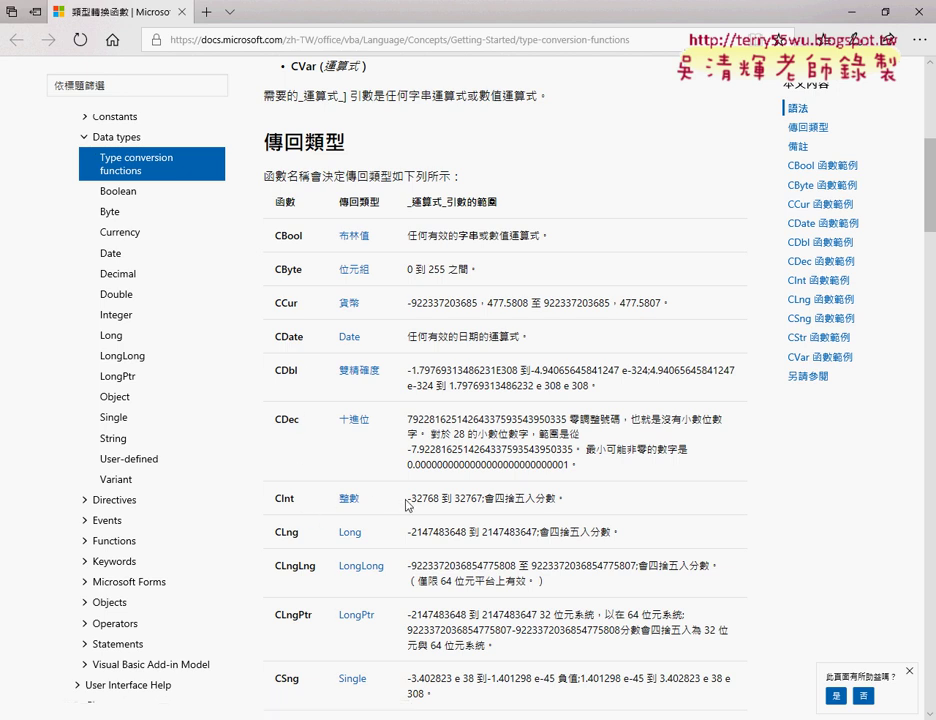
pyautogui.moveTo(410, 500)
pyautogui.moveTo(410, 500); pyautogui.dragTo(482, 499)
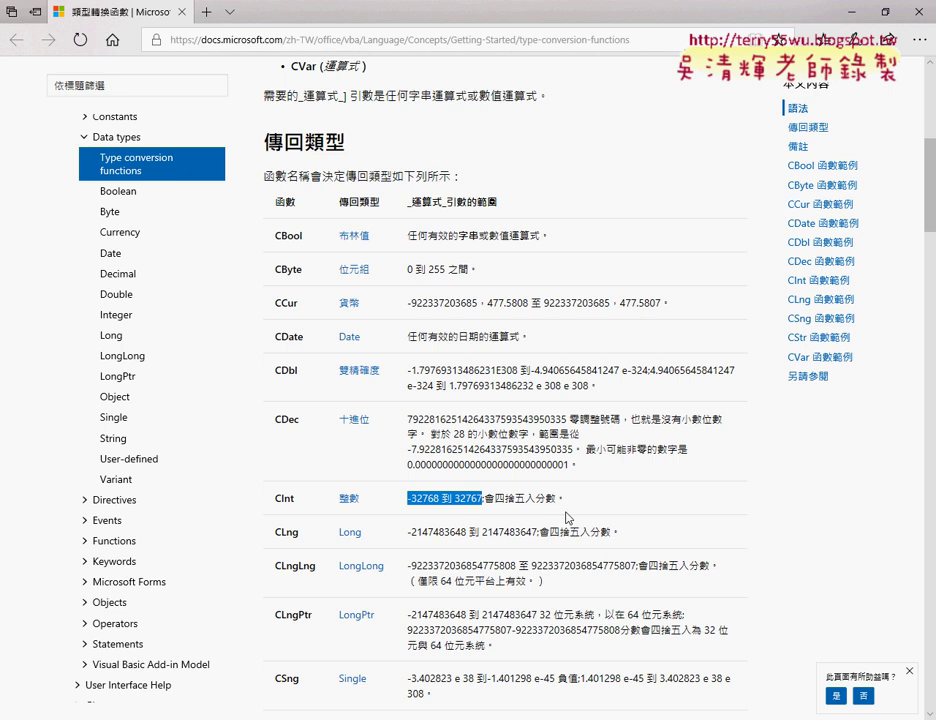
pyautogui.moveTo(537, 530)
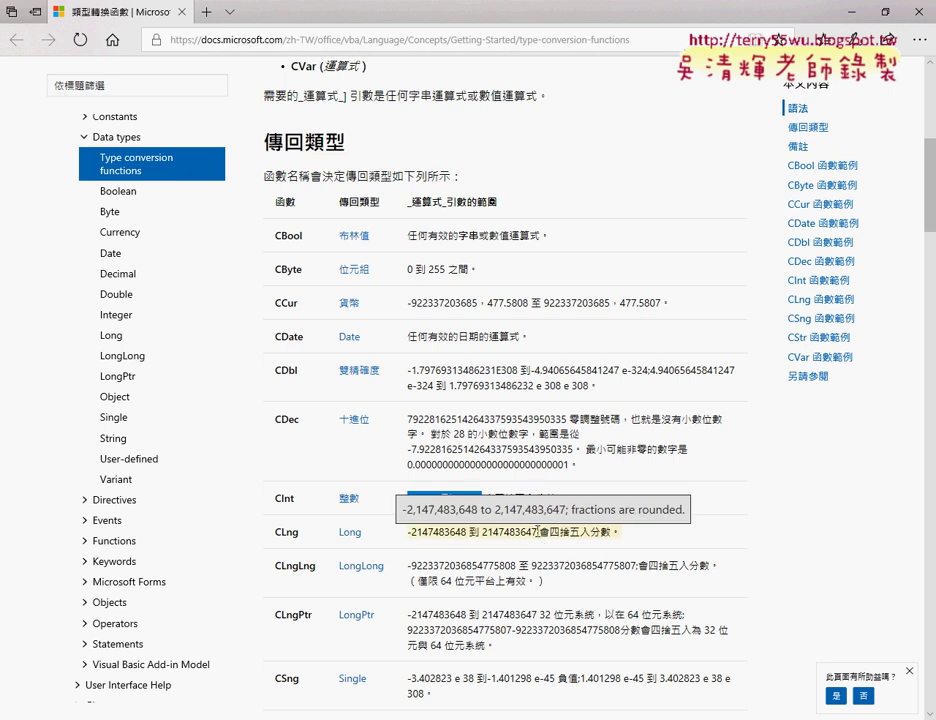
pyautogui.doubleClick(285, 533)
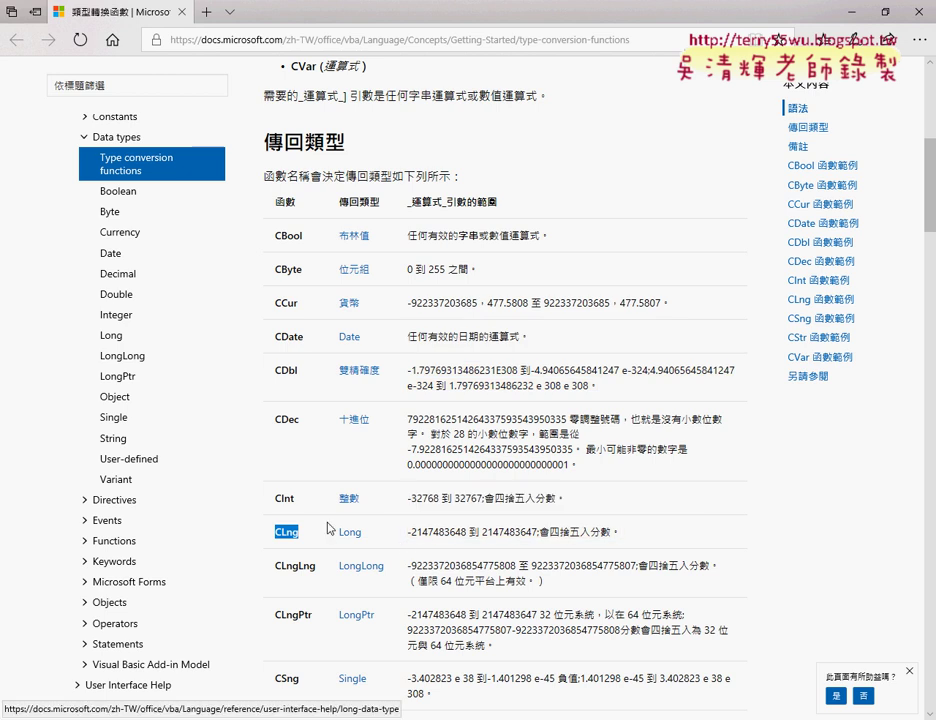
pyautogui.moveTo(285, 531)
pyautogui.mouseDown()
pyautogui.moveTo(289, 540)
pyautogui.moveTo(288, 243)
pyautogui.mouseUp()
pyautogui.scroll(-2, 288, 541)
pyautogui.scroll(-1, 288, 340)
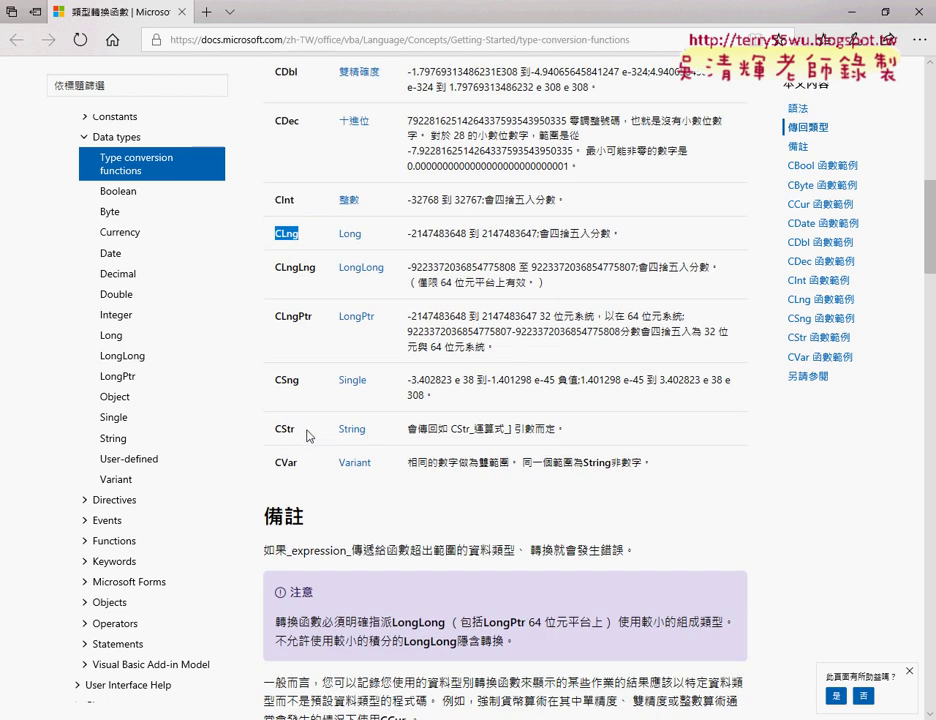
pyautogui.doubleClick(284, 429)
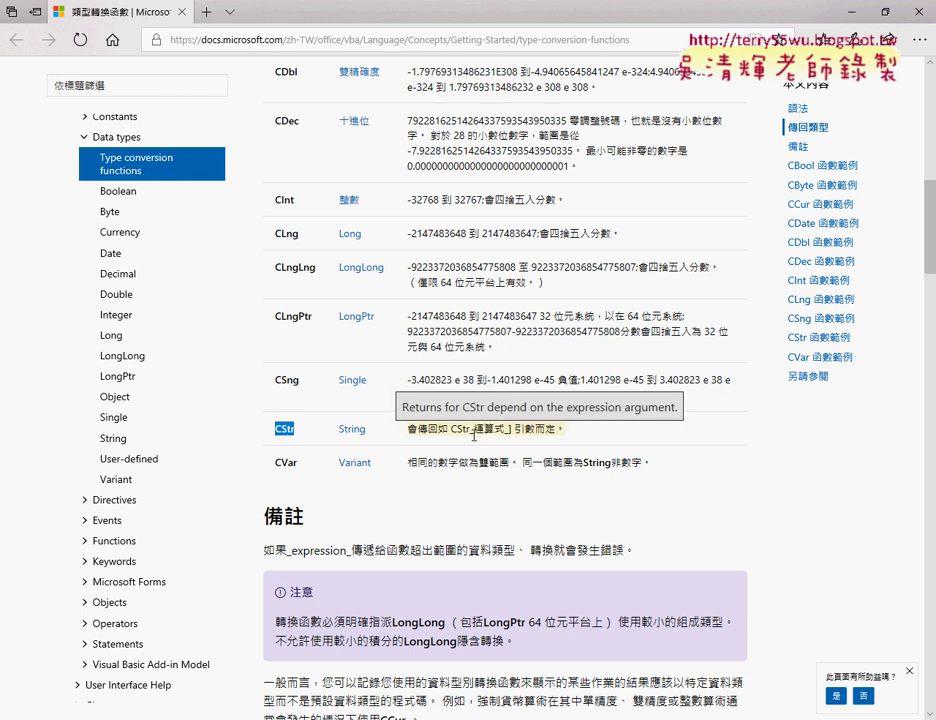
# - Close the help page, reopen it with F1, and drag the help tab out of the browser
pyautogui.click(920, 13)
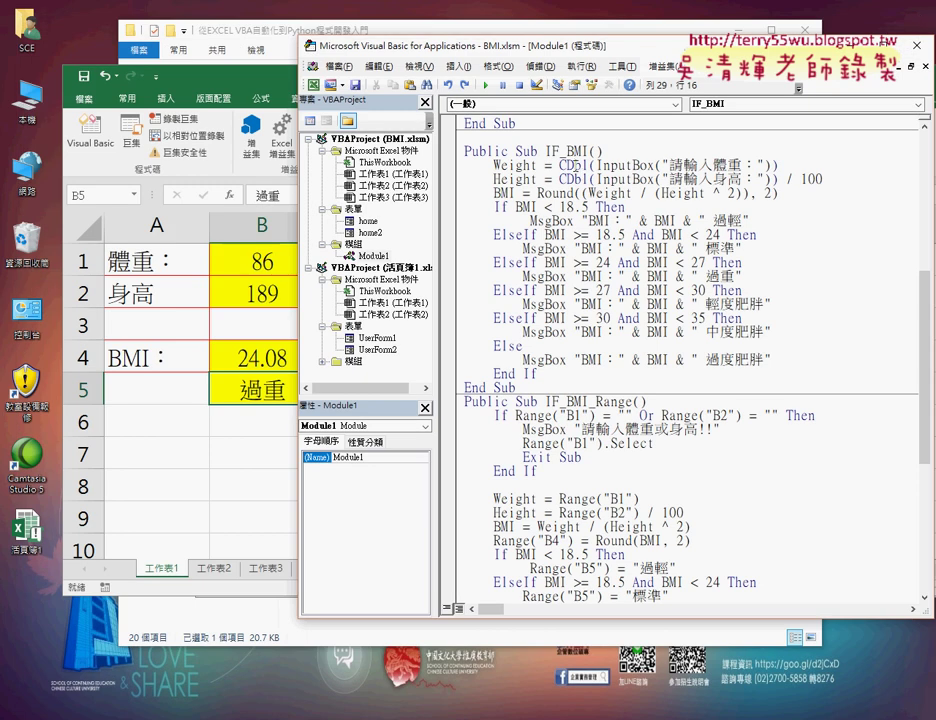
pyautogui.press('F1')
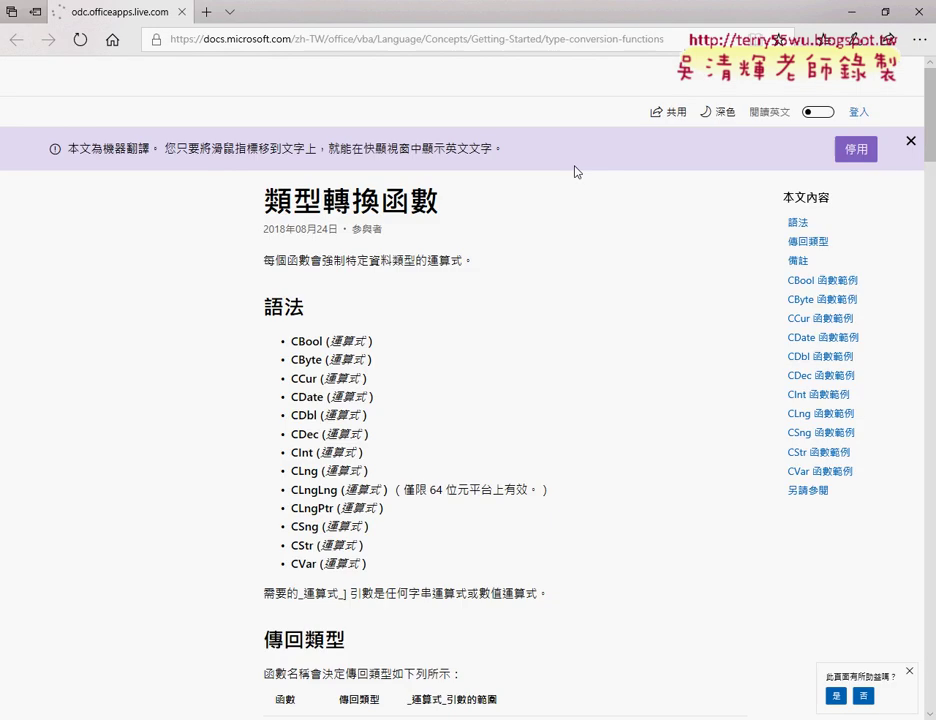
pyautogui.scroll(-3, 486, 322)
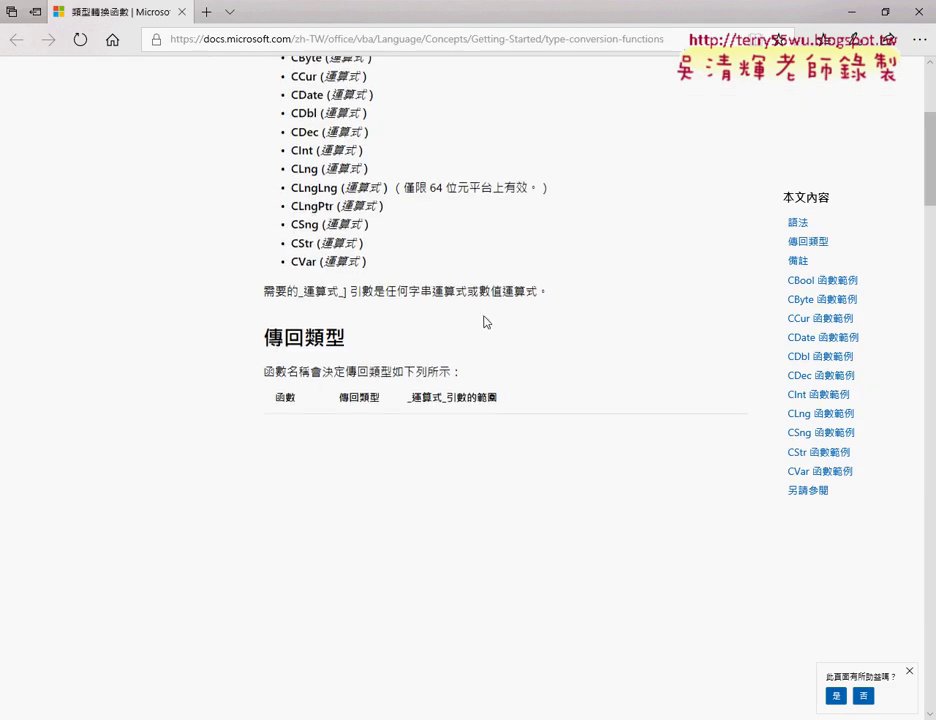
pyautogui.scroll(-3, 488, 320)
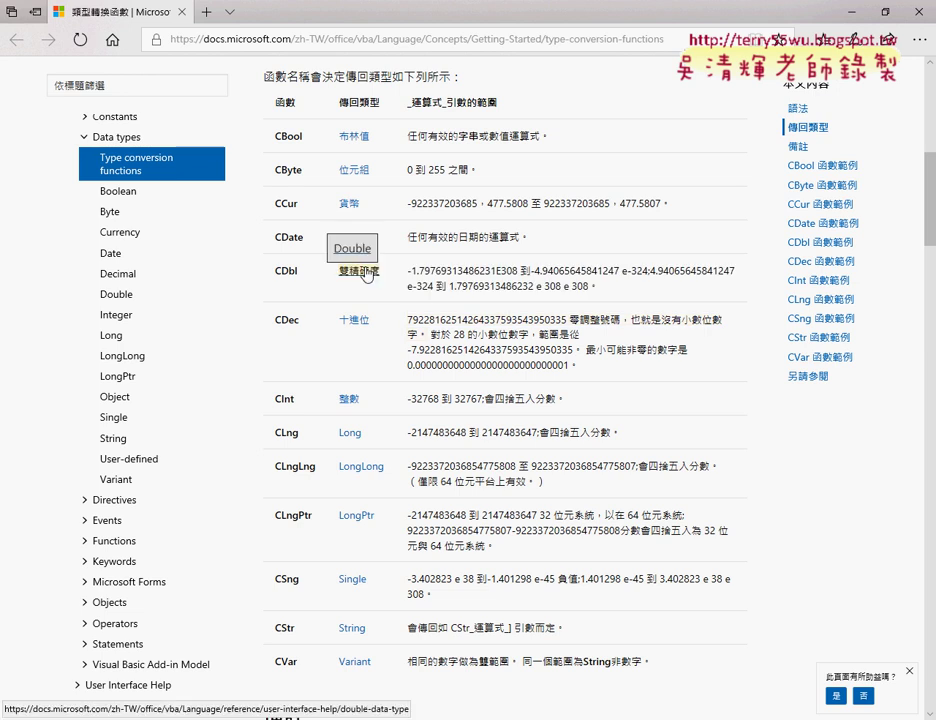
pyautogui.scroll(2, 128, 170)
pyautogui.scroll(2, 130, 158)
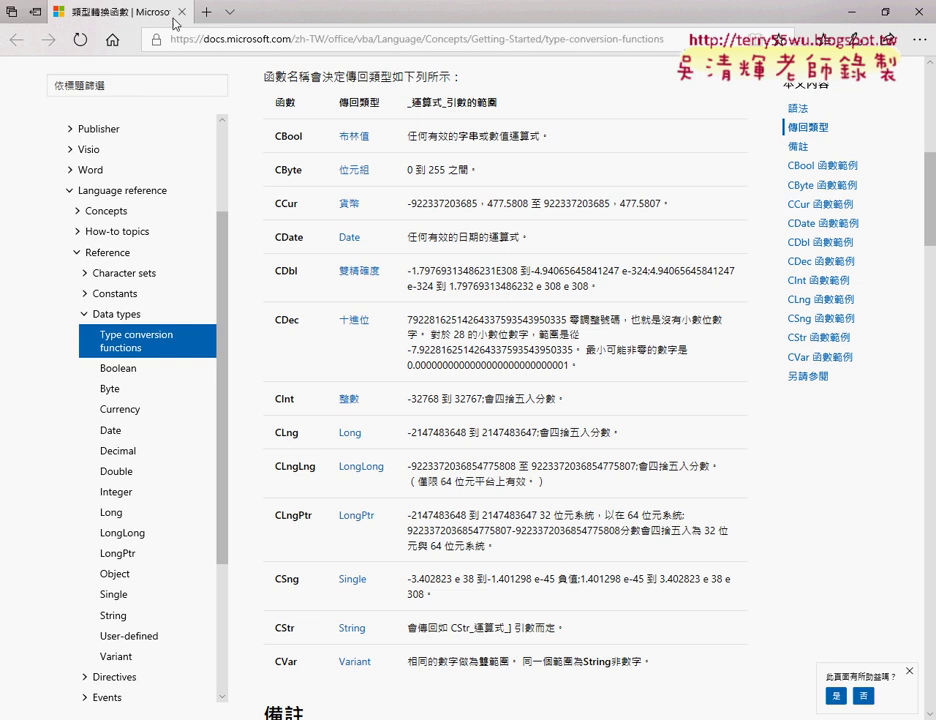
pyautogui.moveTo(171, 22); pyautogui.dragTo(181, 19)
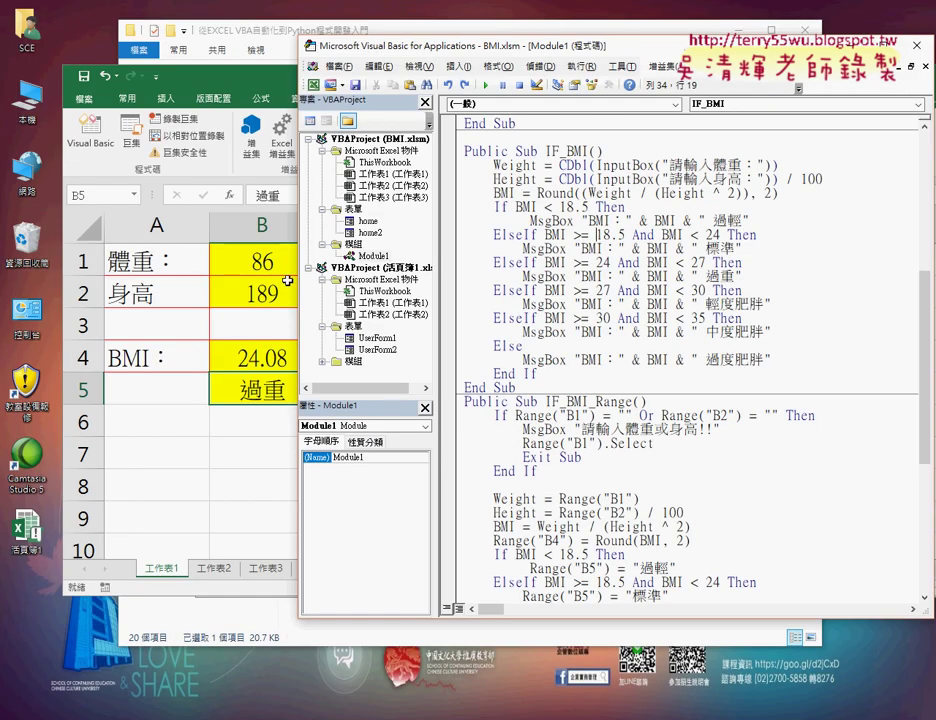
# - Rerun IF_BMI with weight 85 and height 179, then return to the BMI worksheet
pyautogui.click(486, 85)
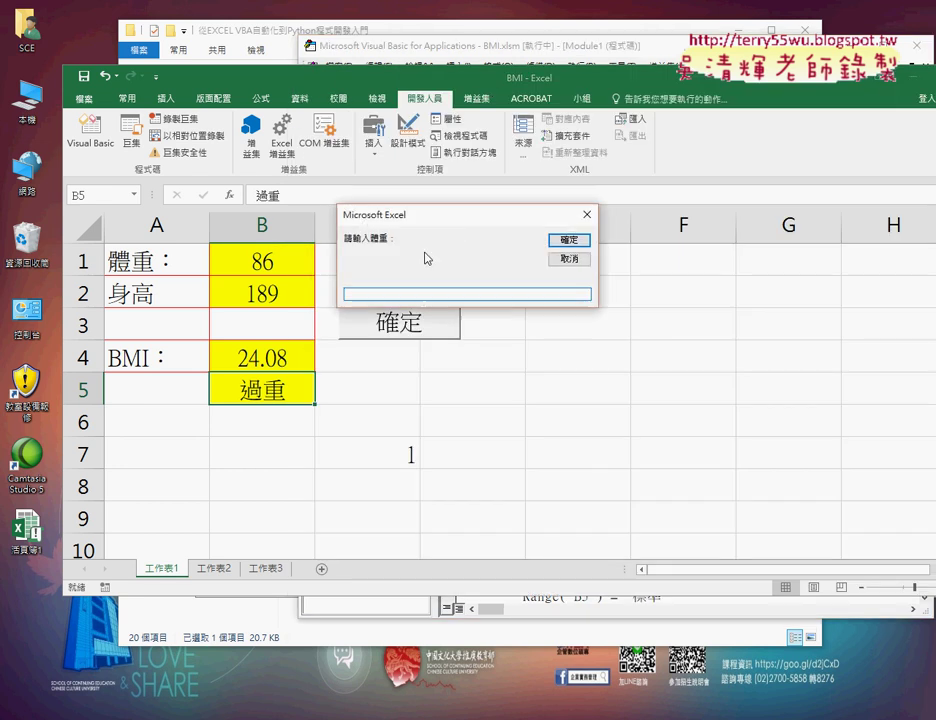
pyautogui.write('85')
pyautogui.press('Return')
pyautogui.write('179')
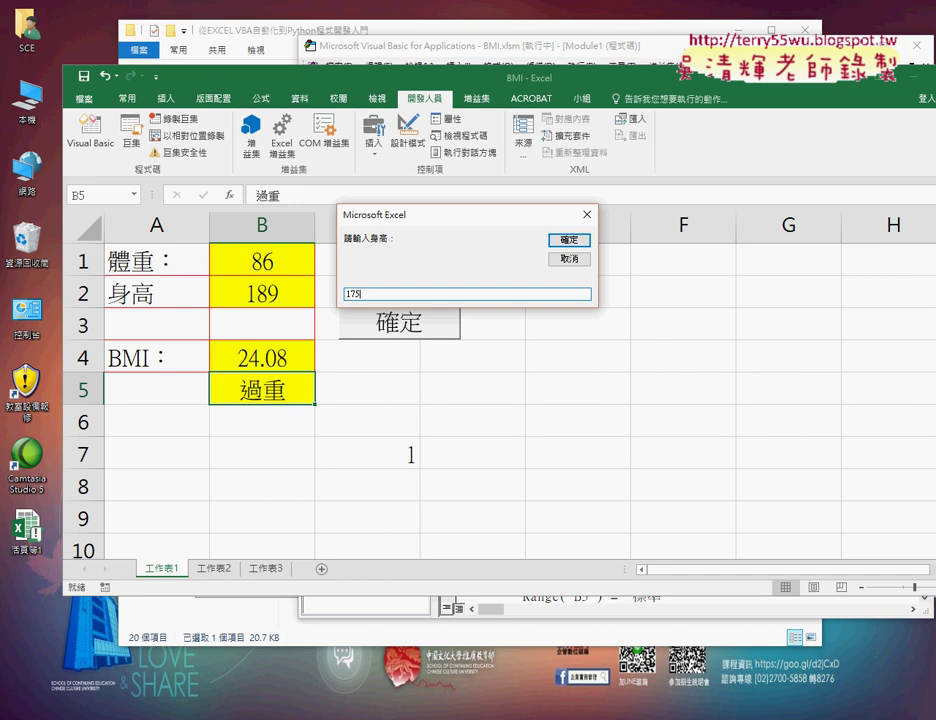
pyautogui.press('Return')
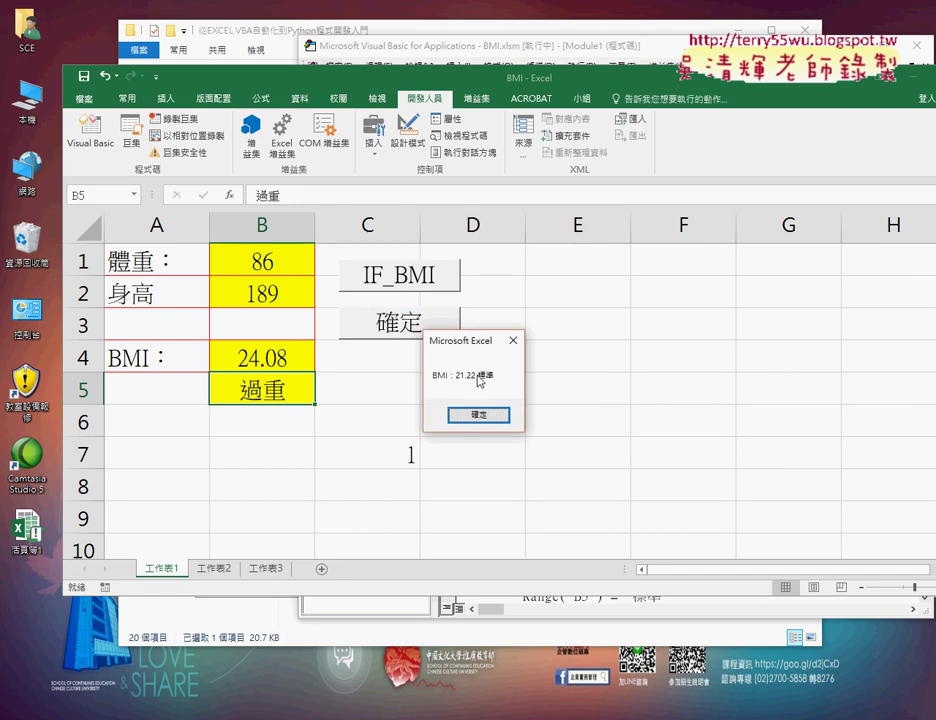
pyautogui.click(498, 415)
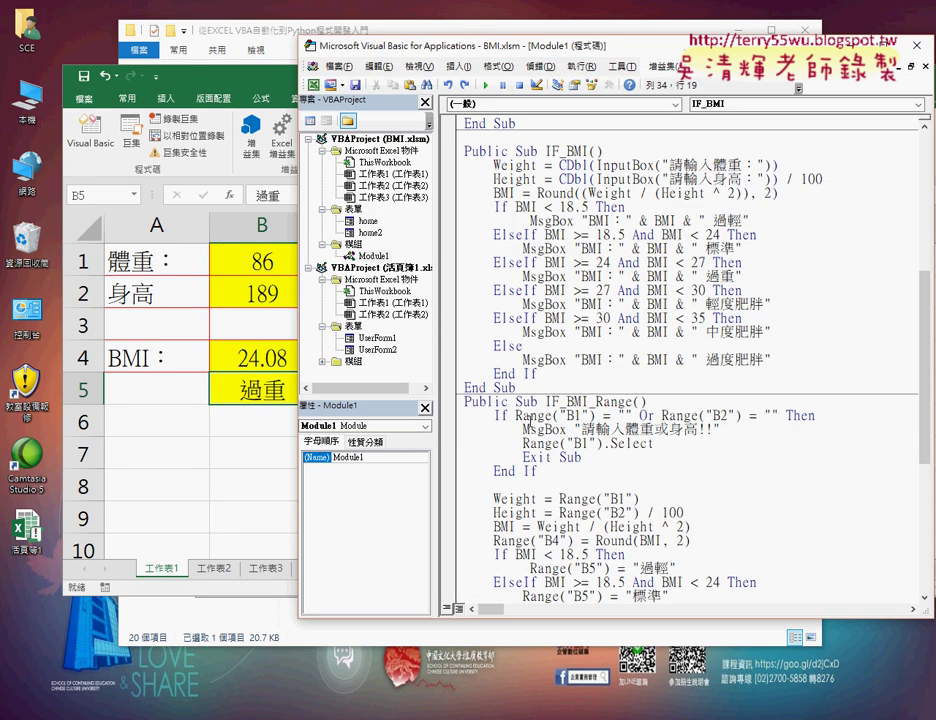
pyautogui.moveTo(516, 388); pyautogui.dragTo(464, 151)
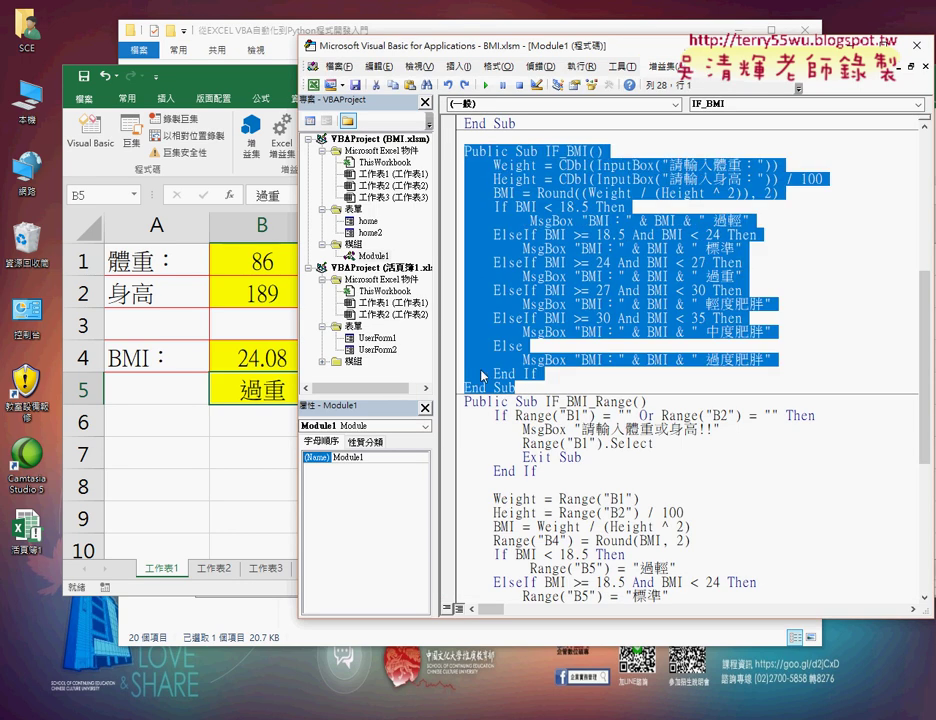
pyautogui.click(241, 500)
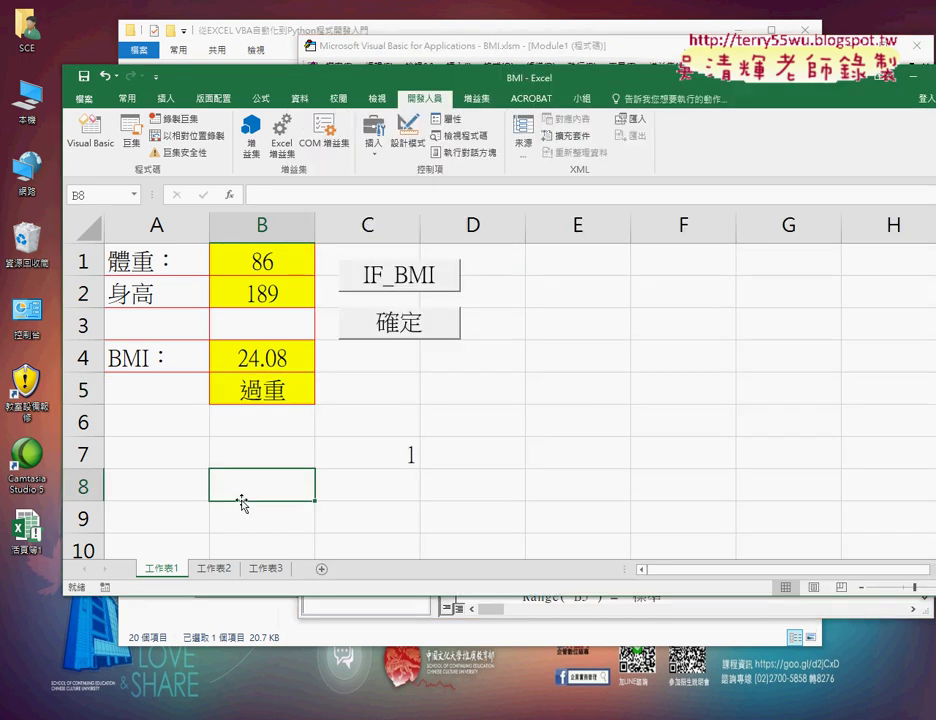
# - Clear B1:B5, enter weight 68 and height 175, and cut the 確定 button off the sheet
pyautogui.moveTo(290, 264); pyautogui.dragTo(270, 390)
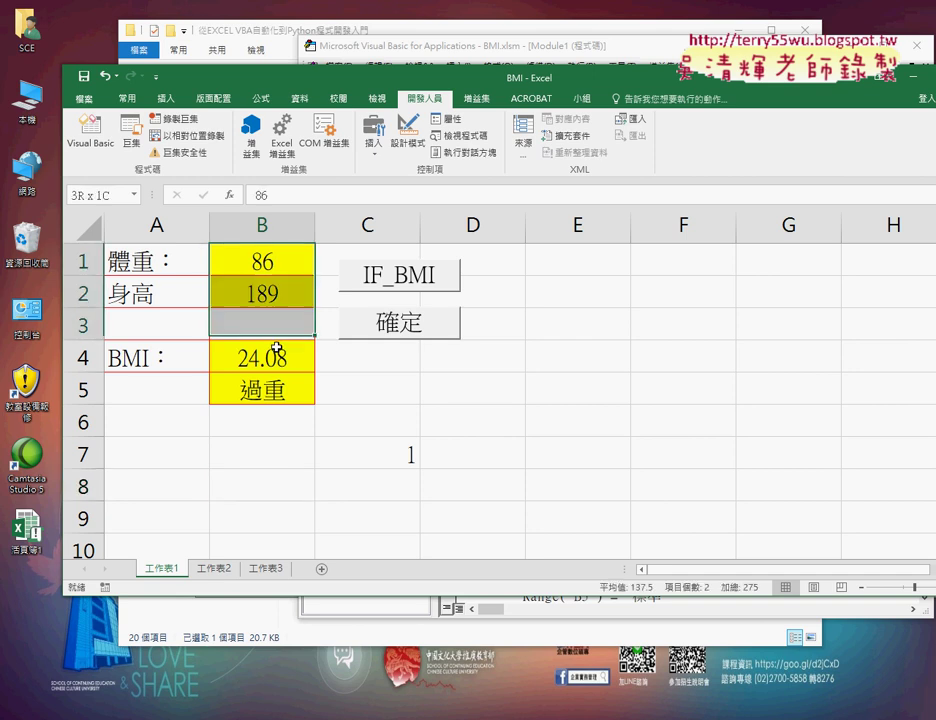
pyautogui.press('Delete')
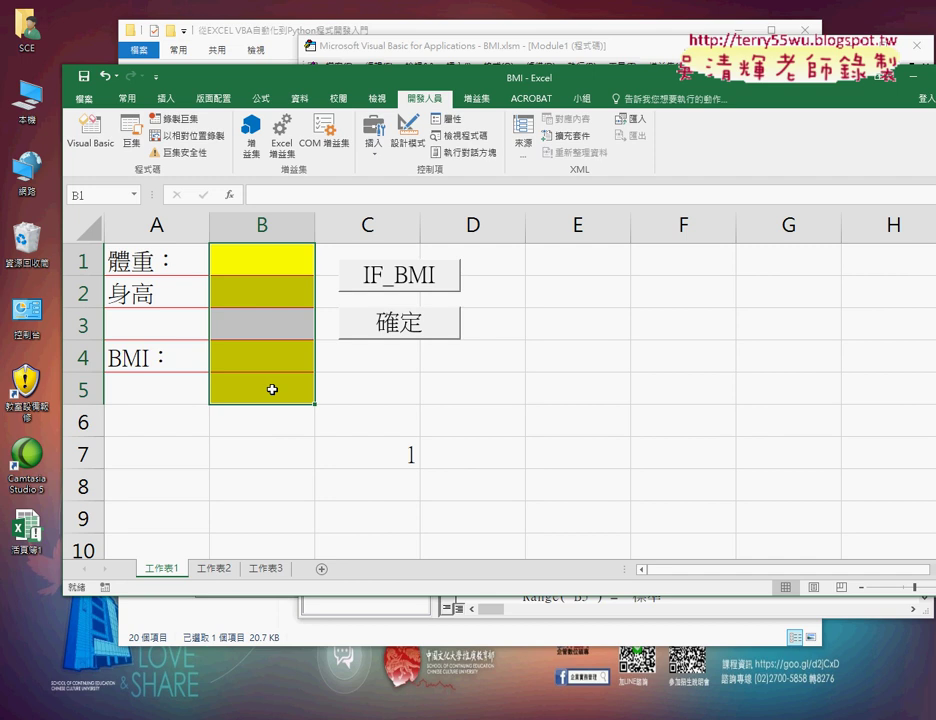
pyautogui.click(256, 261)
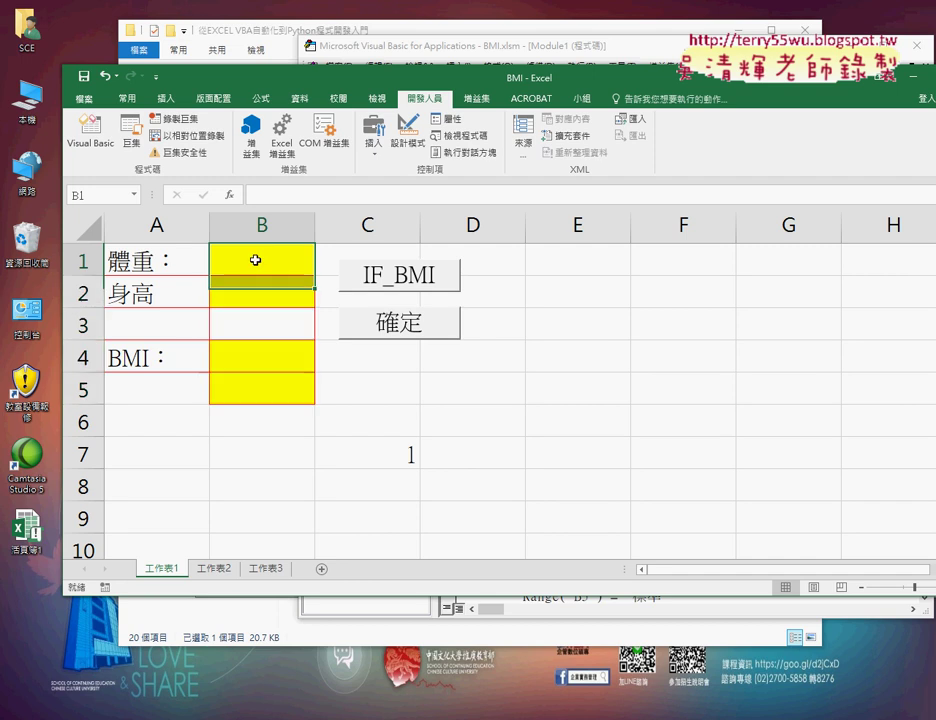
pyautogui.write('68')
pyautogui.press('Return')
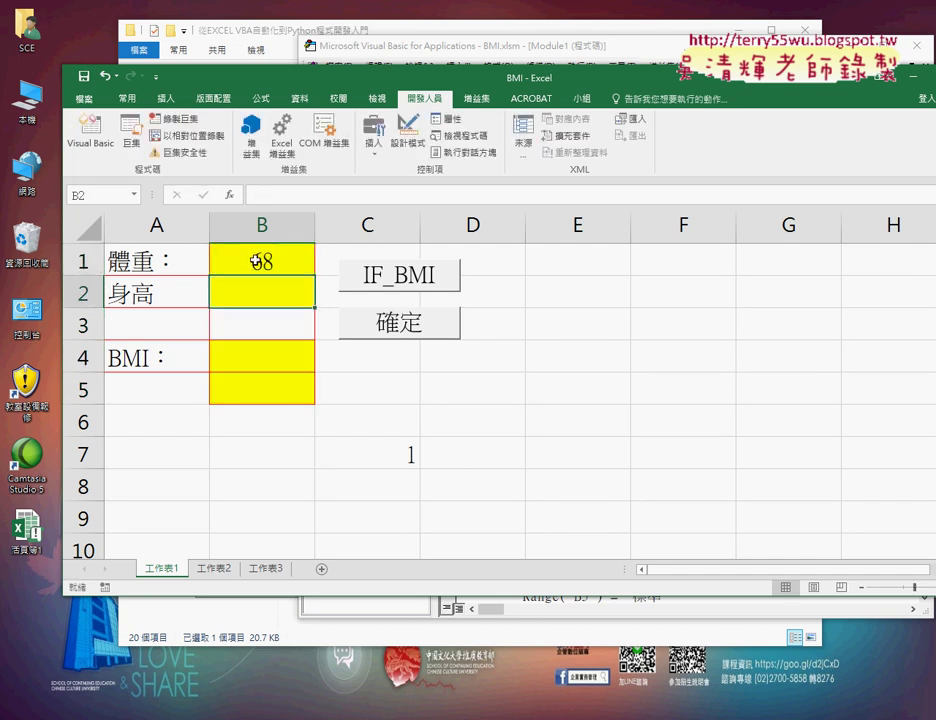
pyautogui.write('175')
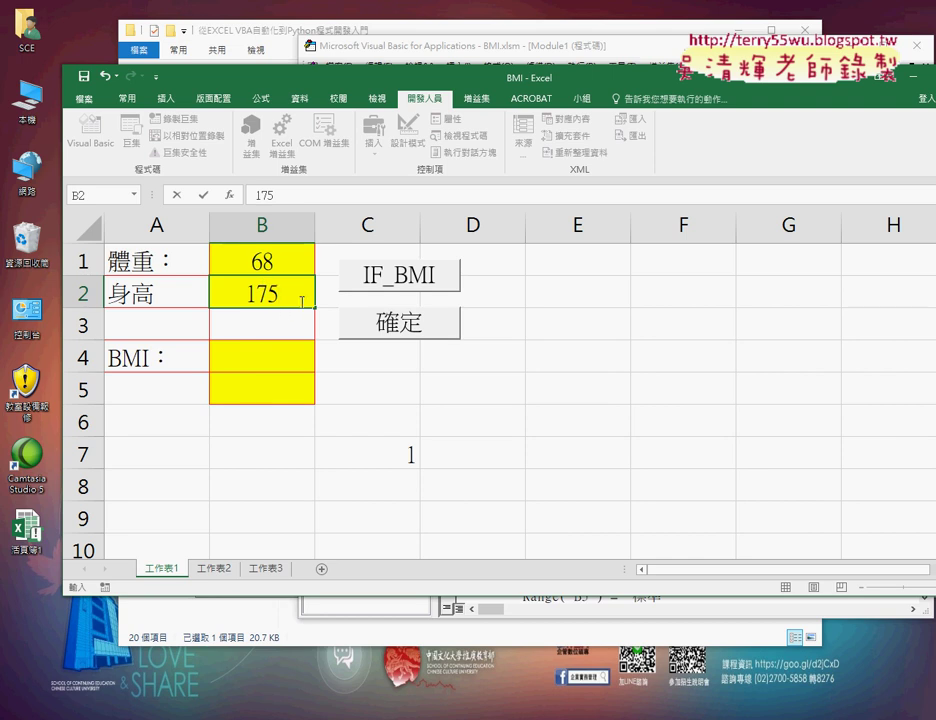
pyautogui.press('Return')
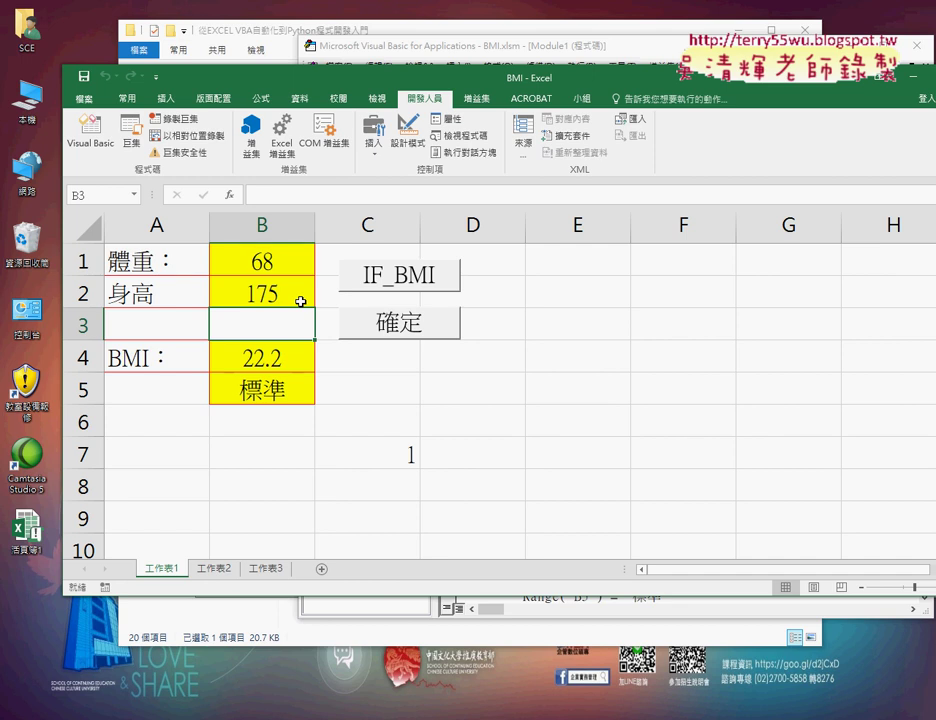
pyautogui.rightClick(408, 323)
pyautogui.click(443, 325)
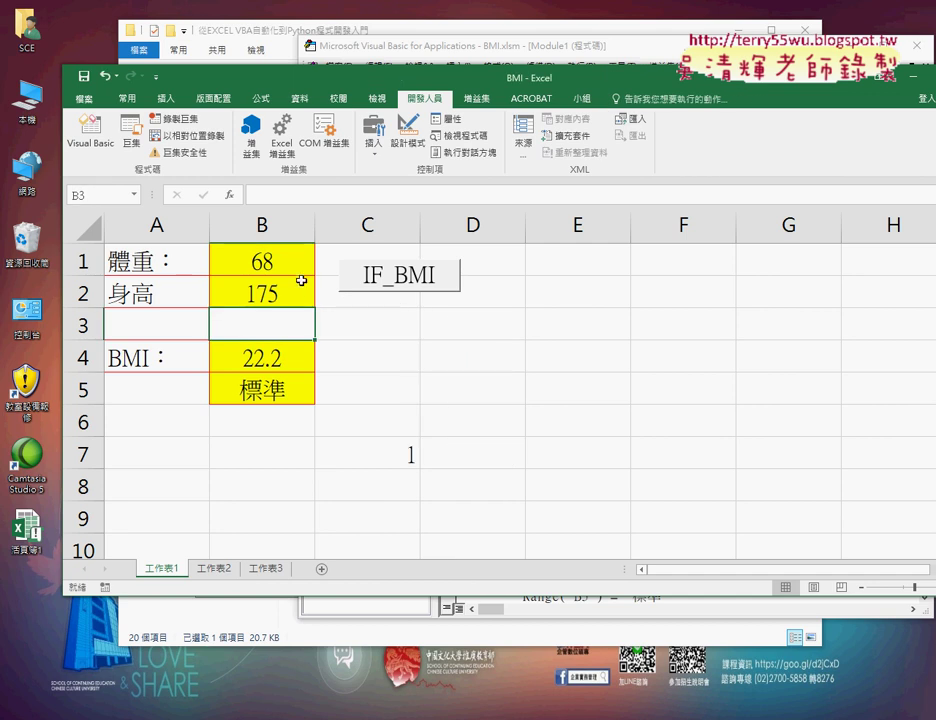
# - Clear B1:B5 and enter weight 28 and height 175
pyautogui.moveTo(265, 264); pyautogui.dragTo(276, 398)
pyautogui.press('Delete')
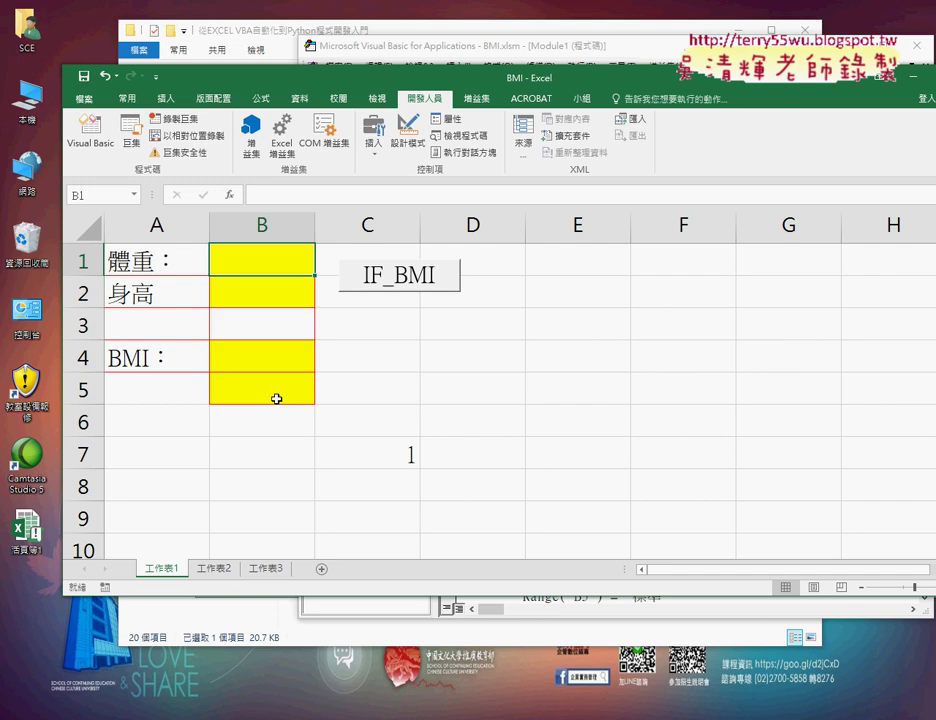
pyautogui.write('28')
pyautogui.press('Return')
pyautogui.write('1')
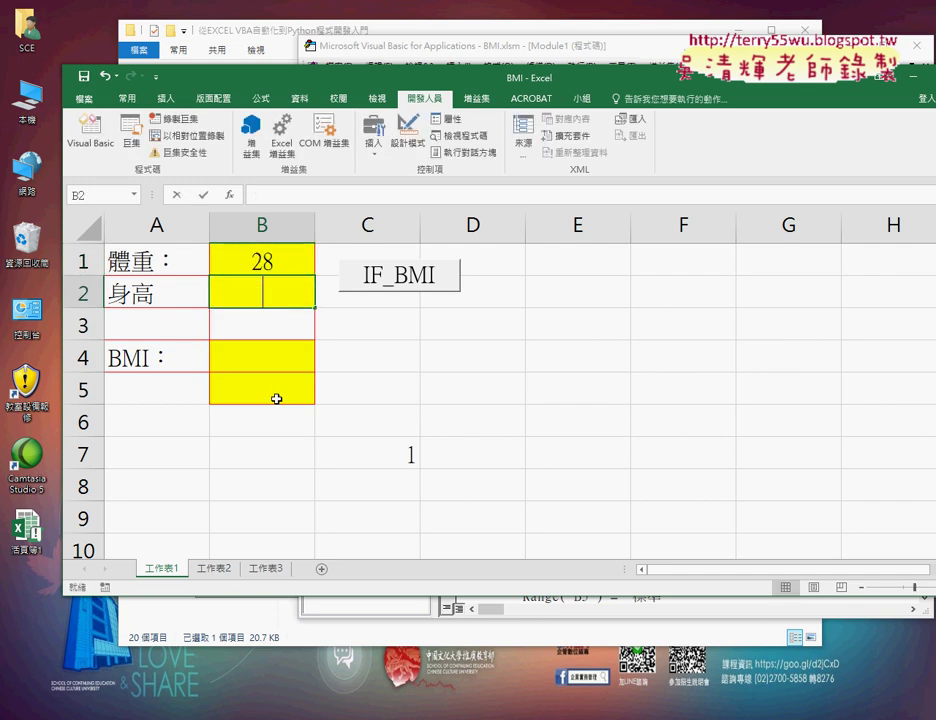
pyautogui.write('75')
pyautogui.press('Return')
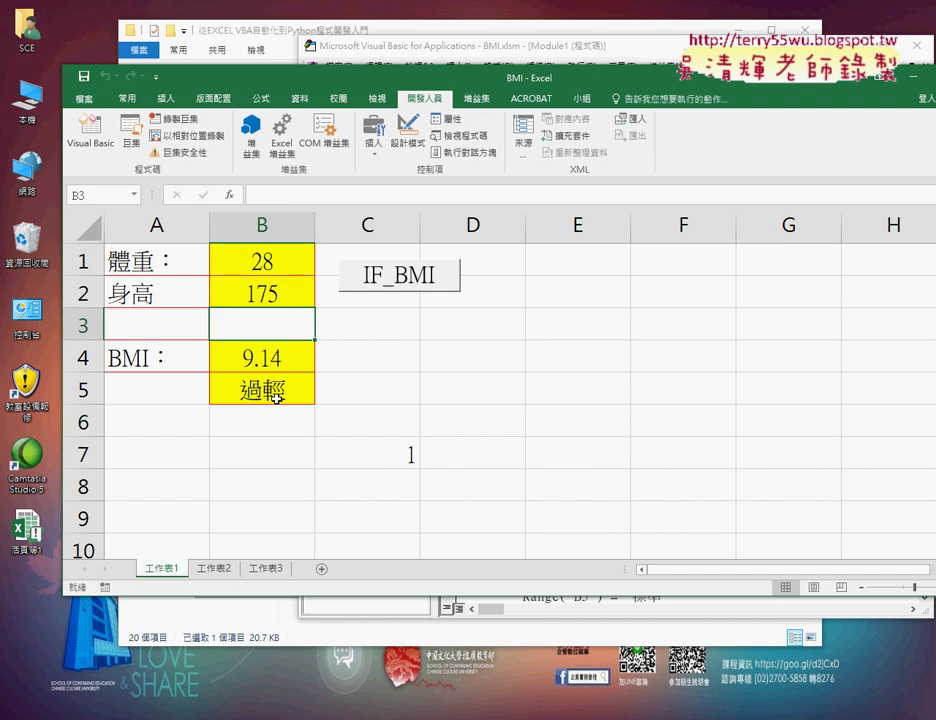
pyautogui.press('Up')
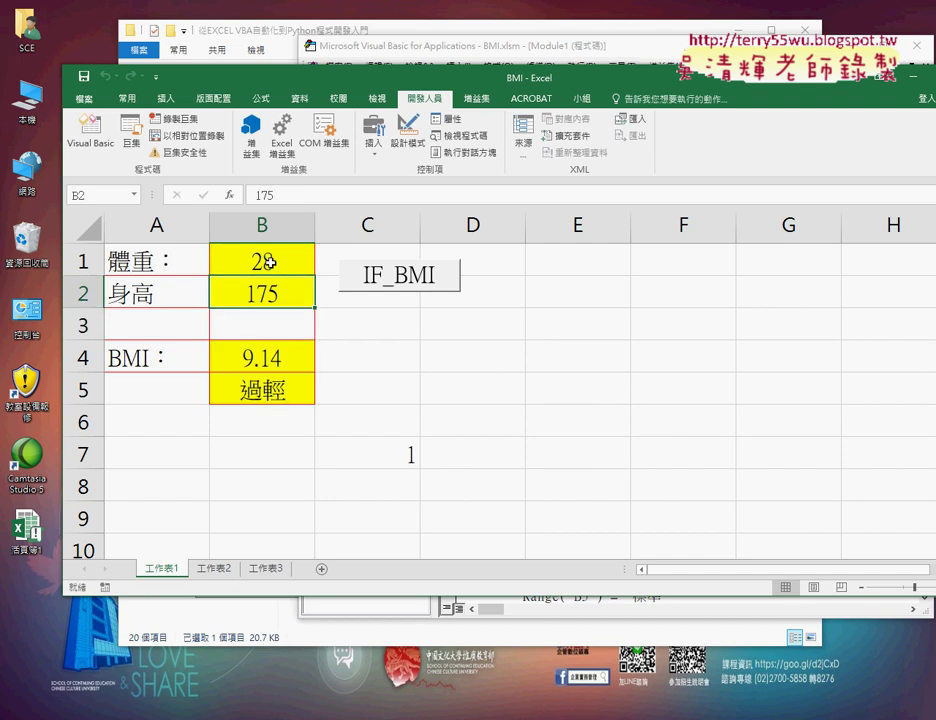
# - Test Delete and Undo on B1:B2, then restore the values 28 and 175
pyautogui.moveTo(267, 263); pyautogui.dragTo(265, 290)
pyautogui.hotkey('ctrl', 'c')
pyautogui.press('Delete')
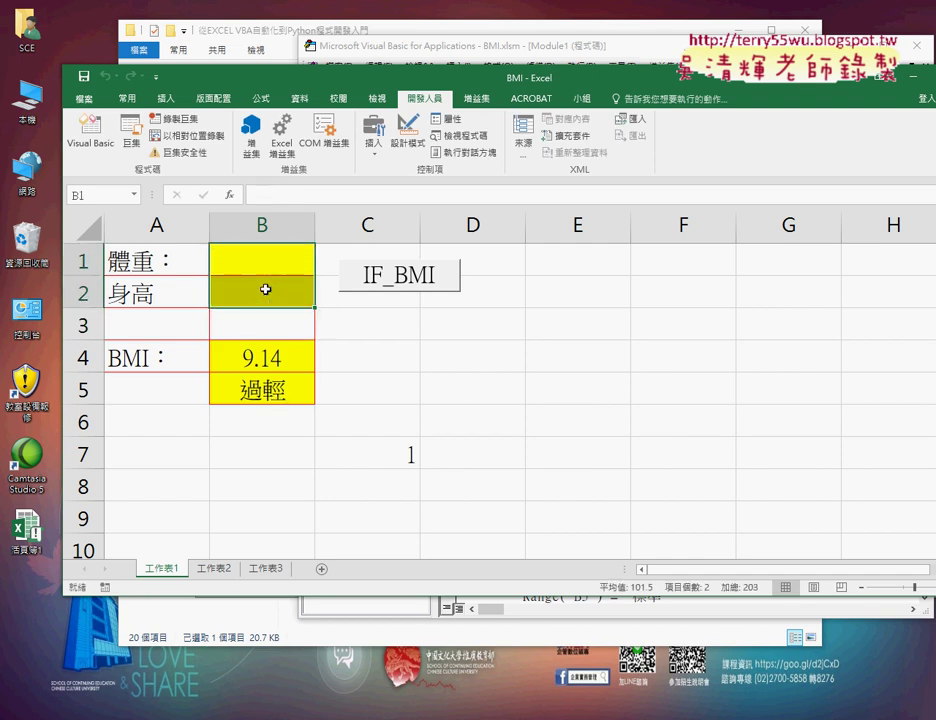
pyautogui.click(265, 289)
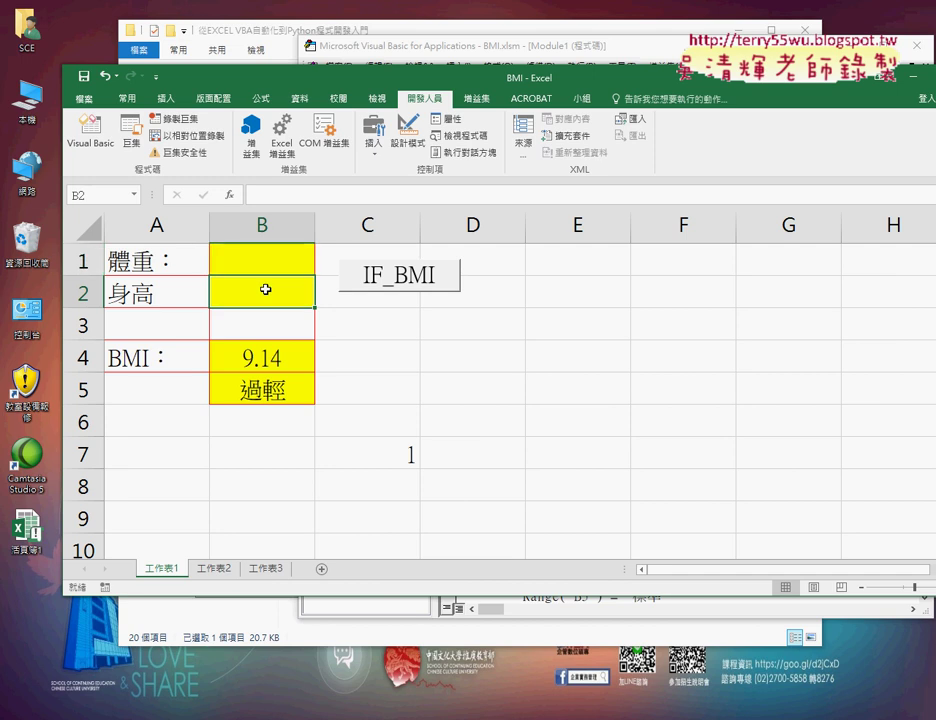
pyautogui.hotkey('ctrl', 'z')
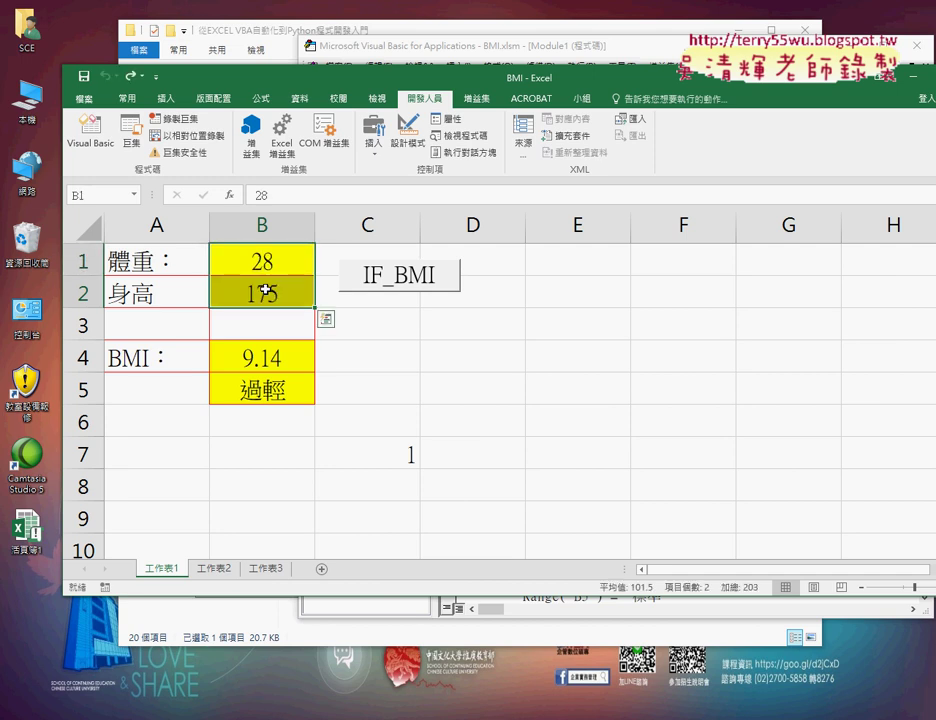
pyautogui.press('Delete')
pyautogui.press('Up')
pyautogui.press('Up')
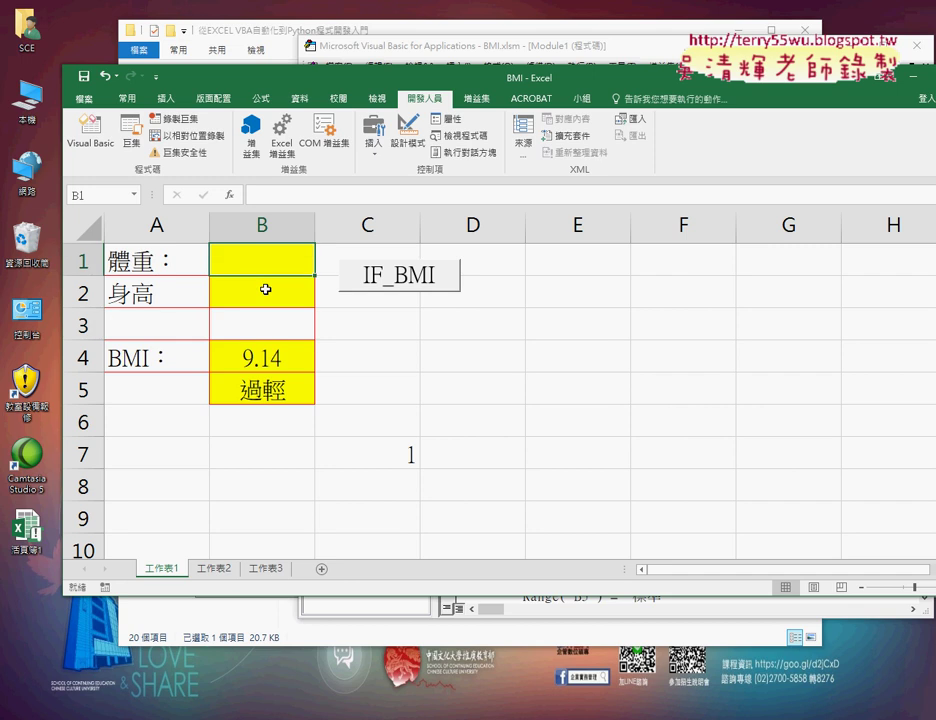
pyautogui.hotkey('ctrl', 'v')
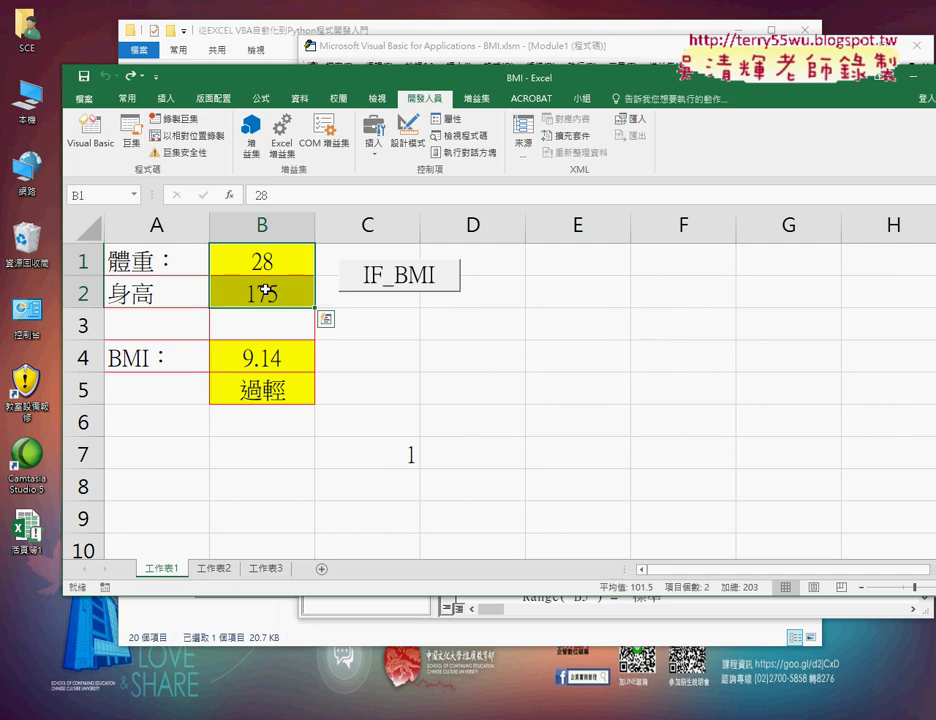
# - Select B1:B5 and switch to the VBA editor
pyautogui.click(533, 485)
pyautogui.moveTo(262, 262); pyautogui.dragTo(253, 390)
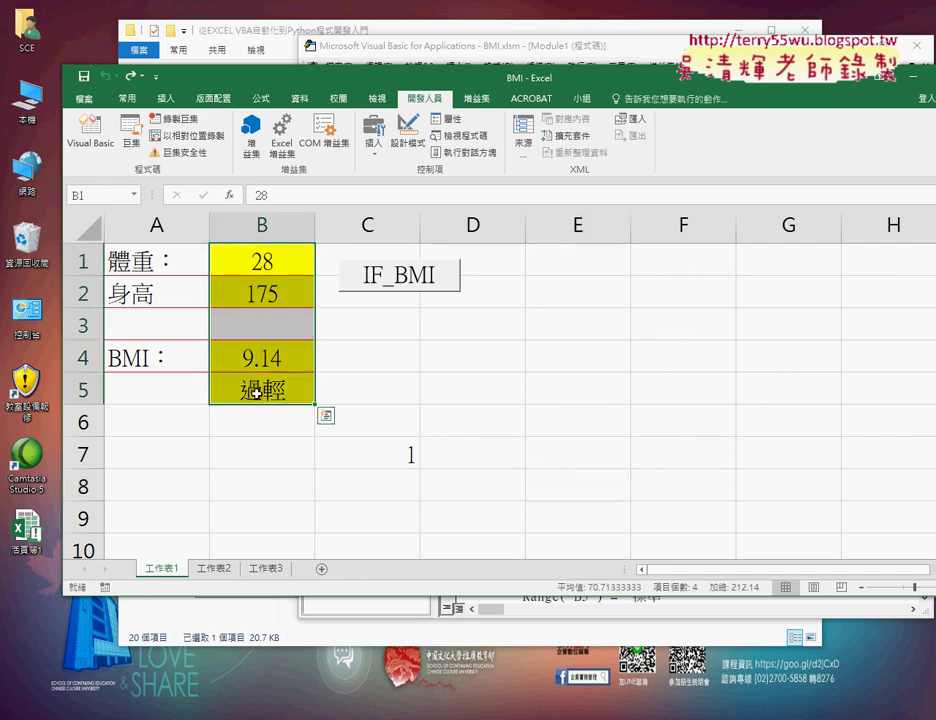
pyautogui.click(95, 138)
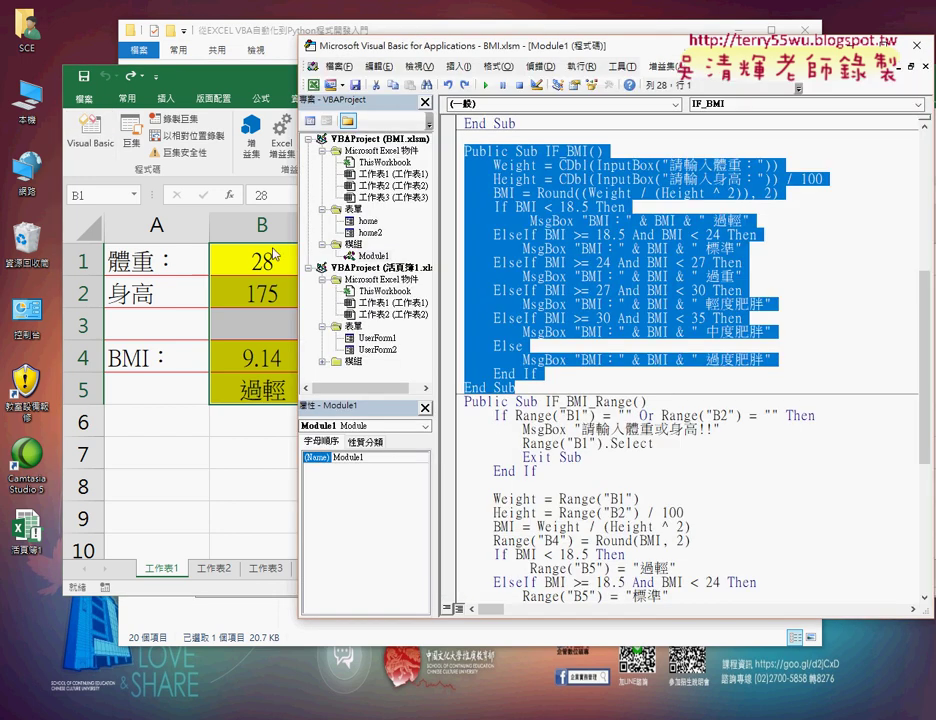
# - Show the home2 UserForm in the designer and move the Toolbox to the upper right
pyautogui.doubleClick(369, 232)
pyautogui.moveTo(661, 188); pyautogui.dragTo(770, 118)
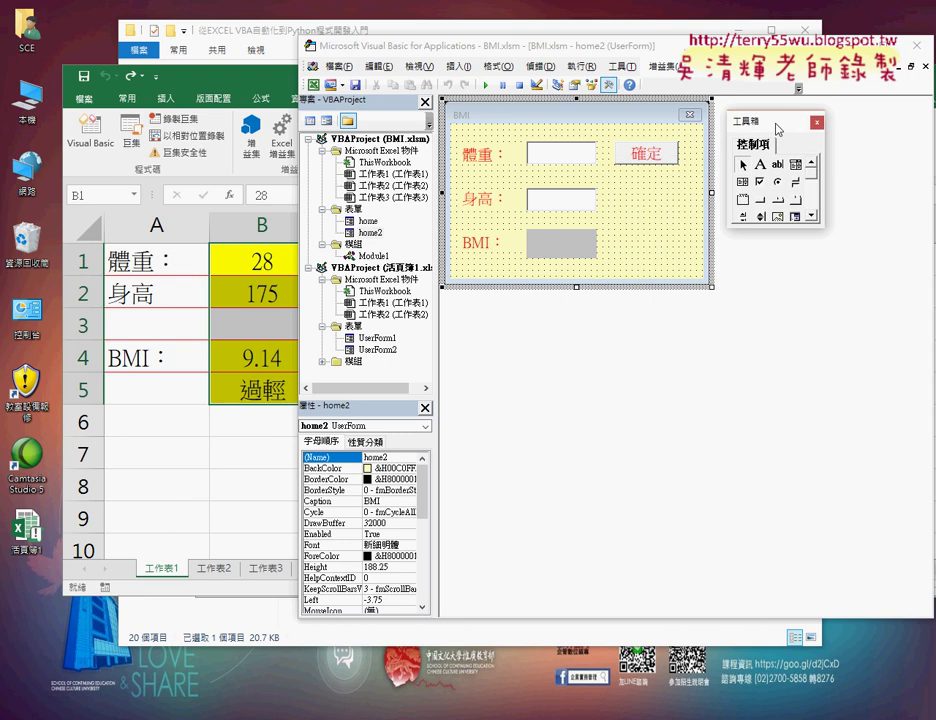